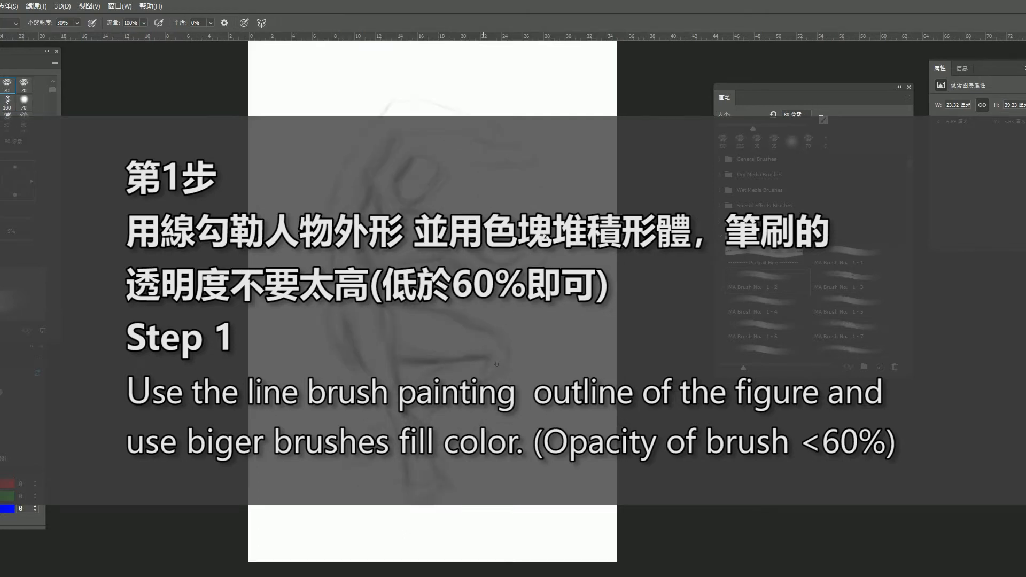
Darken the bent leg's shin line and shade the hip, rear thigh and torso of the sketched figure at 30% opacity.
mouse_move(497, 366)
left_mouse_down()
mouse_move(480, 392)
mouse_move(484, 383)
mouse_move(417, 431)
mouse_move(407, 420)
mouse_move(442, 476)
left_mouse_up()
left_click_drag(347, 335, 357, 352)
left_click_drag(347, 328, 365, 365)
left_click_drag(344, 317, 359, 364)
mouse_move(361, 246)
left_mouse_down()
mouse_move(350, 308)
mouse_move(385, 268)
left_mouse_up()
Reinforce the back of the head, the jaw and the neck-to-shoulder line with a 50 px brush.
key("bracketleft")
key("bracketleft")
key("bracketleft")
left_click_drag(383, 252, 389, 272)
left_click_drag(405, 222, 387, 237)
mouse_move(394, 223)
left_mouse_down()
mouse_move(382, 244)
mouse_move(396, 216)
mouse_move(387, 241)
mouse_move(426, 250)
mouse_move(400, 275)
left_mouse_up()
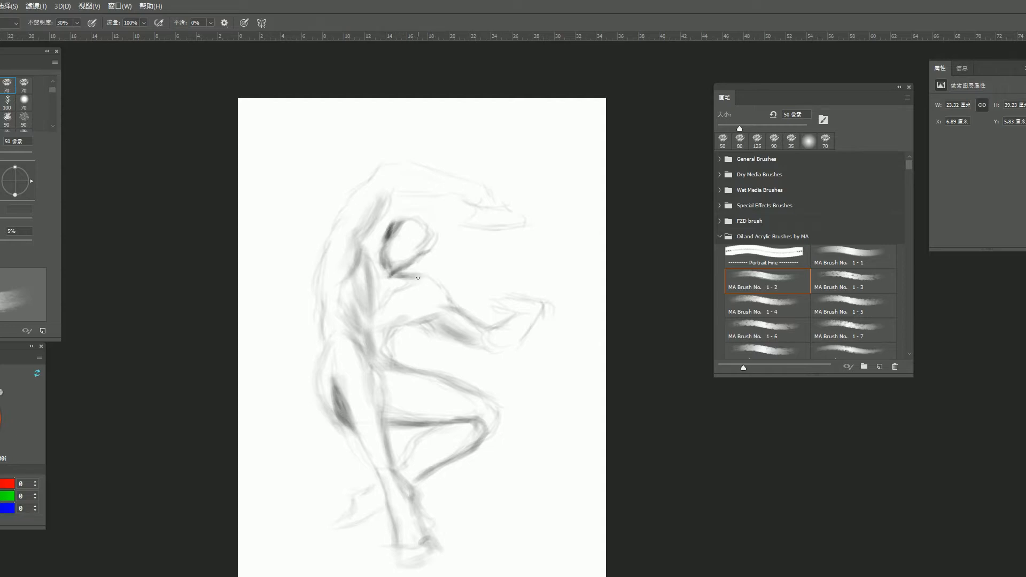
Erase stray sketch lines along the front shoulder and under the outstretched arm.
key("e")
left_click_drag(431, 280, 444, 294)
left_click_drag(445, 294, 424, 282)
key("b")
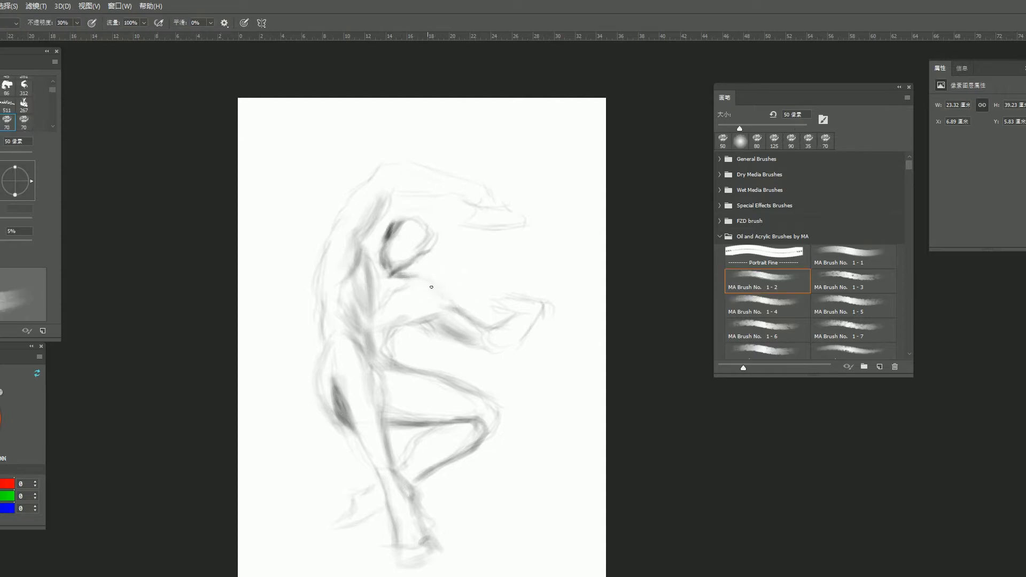
key("bracketleft")
key("bracketleft")
key("bracketleft")
key("bracketleft")
key("bracketleft")
key("bracketleft")
key("bracketleft")
key("e")
mouse_move(415, 327)
left_mouse_down()
mouse_move(424, 331)
mouse_move(413, 314)
mouse_move(430, 321)
left_mouse_up()
Redraw the outstretched arm's contours and its open hand more firmly with a 60 px brush.
key("b")
key("bracketright")
key("bracketright")
key("bracketright")
key("bracketright")
key("bracketright")
key("bracketright")
key("bracketright")
key("bracketright")
left_click_drag(431, 283, 466, 335)
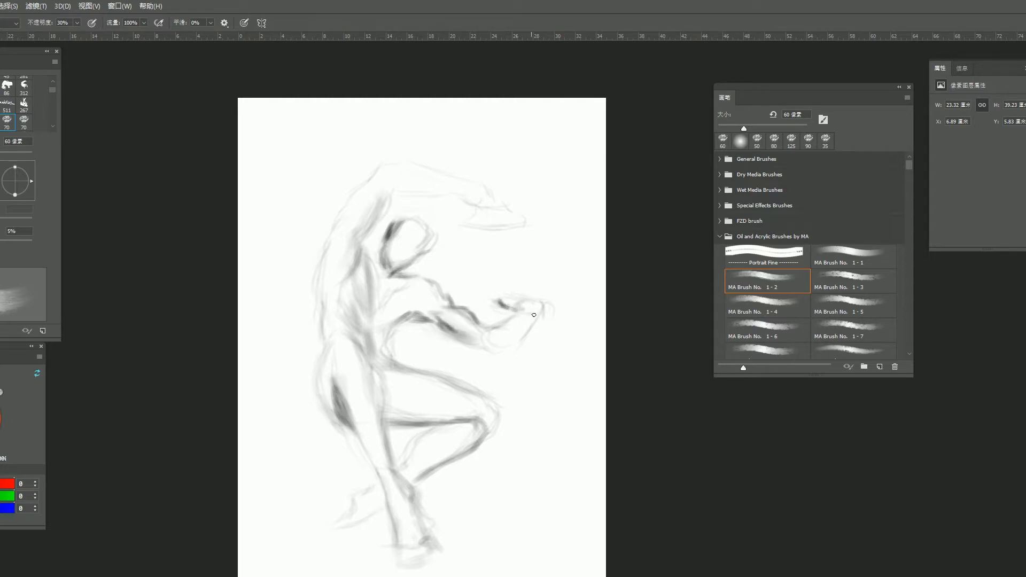
left_click_drag(546, 308, 549, 322)
left_click_drag(399, 297, 410, 275)
Add a new layer and block in a round ball between the two hands with a much larger brush.
key("ctrl+shift+alt+n")
key("bracketright")
key("bracketright")
key("bracketright")
key("bracketright")
key("bracketright")
key("bracketright")
key("bracketright")
key("bracketright")
key("bracketright")
mouse_move(508, 229)
left_mouse_down()
mouse_move(522, 233)
mouse_move(522, 224)
mouse_move(529, 235)
left_mouse_up()
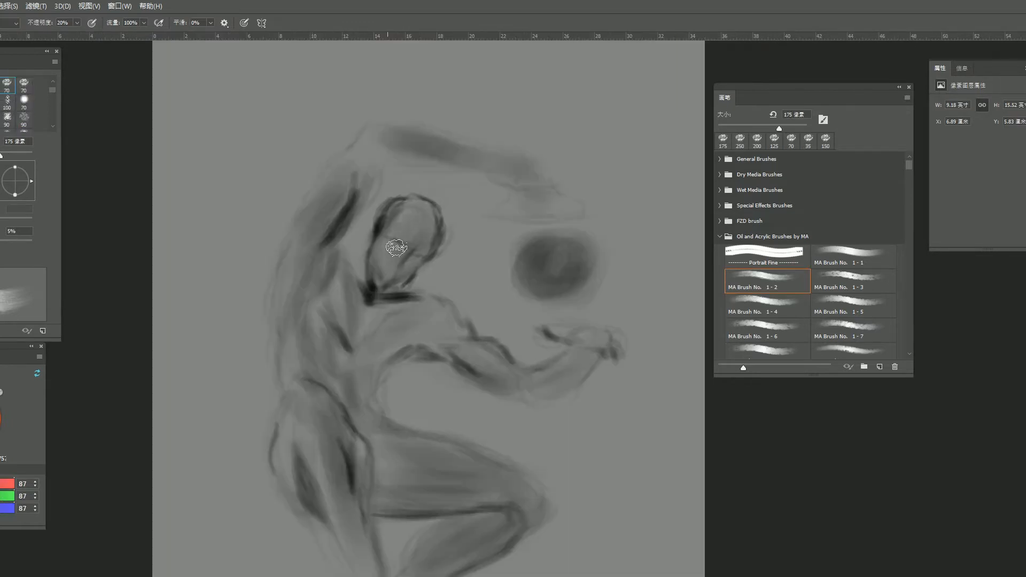
Reset the colours to default and darken the neck and upper back with a 90 px brush at 50% opacity.
key("bracketleft")
key("bracketleft")
key("bracketleft")
key("bracketleft")
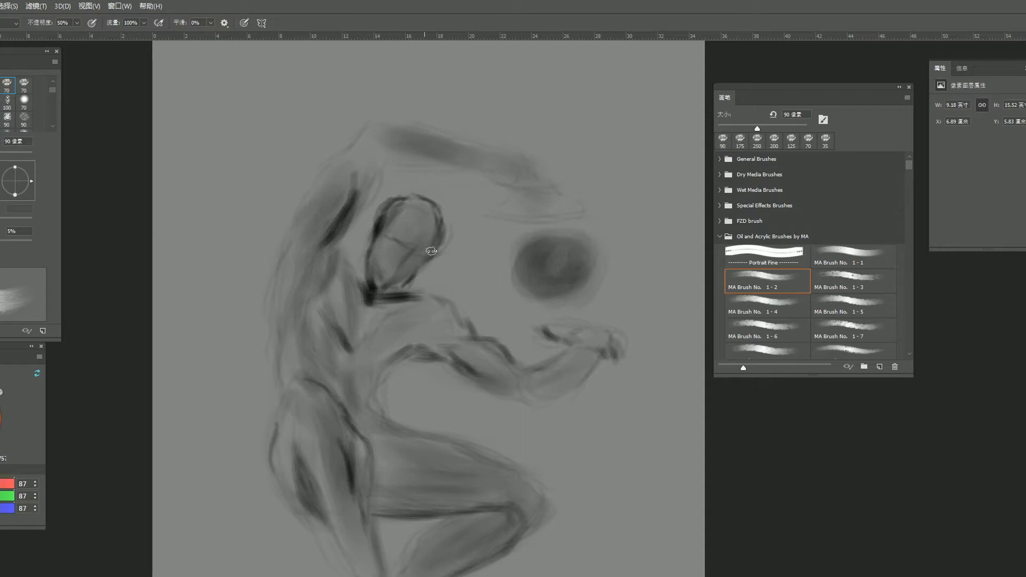
key("d")
mouse_move(381, 275)
left_mouse_down()
mouse_move(385, 298)
mouse_move(384, 225)
mouse_move(368, 248)
mouse_move(337, 253)
mouse_move(350, 271)
left_mouse_up()
left_click_drag(338, 234, 367, 301)
left_click_drag(332, 286, 342, 217)
Build up dark muscle shading on the raised arm, back, ribs and waist with a smaller brush.
key("bracketleft")
key("bracketleft")
key("bracketleft")
key("bracketleft")
mouse_move(347, 170)
left_mouse_down()
mouse_move(359, 260)
mouse_move(353, 284)
mouse_move(333, 296)
left_mouse_up()
mouse_move(320, 254)
left_mouse_down()
mouse_move(311, 290)
mouse_move(332, 266)
mouse_move(303, 245)
left_mouse_up()
mouse_move(333, 194)
left_mouse_down()
mouse_move(283, 262)
mouse_move(333, 310)
left_mouse_up()
mouse_move(299, 181)
left_mouse_down()
mouse_move(278, 228)
mouse_move(287, 336)
left_mouse_up()
left_click_drag(319, 332, 370, 264)
left_click_drag(338, 276, 332, 338)
mouse_move(335, 288)
left_mouse_down()
mouse_move(328, 327)
mouse_move(362, 374)
left_mouse_up()
mouse_move(360, 323)
left_mouse_down()
mouse_move(417, 444)
mouse_move(397, 399)
left_mouse_up()
left_click_drag(397, 400, 340, 336)
mouse_move(400, 348)
left_mouse_down()
mouse_move(401, 378)
mouse_move(425, 380)
left_mouse_up()
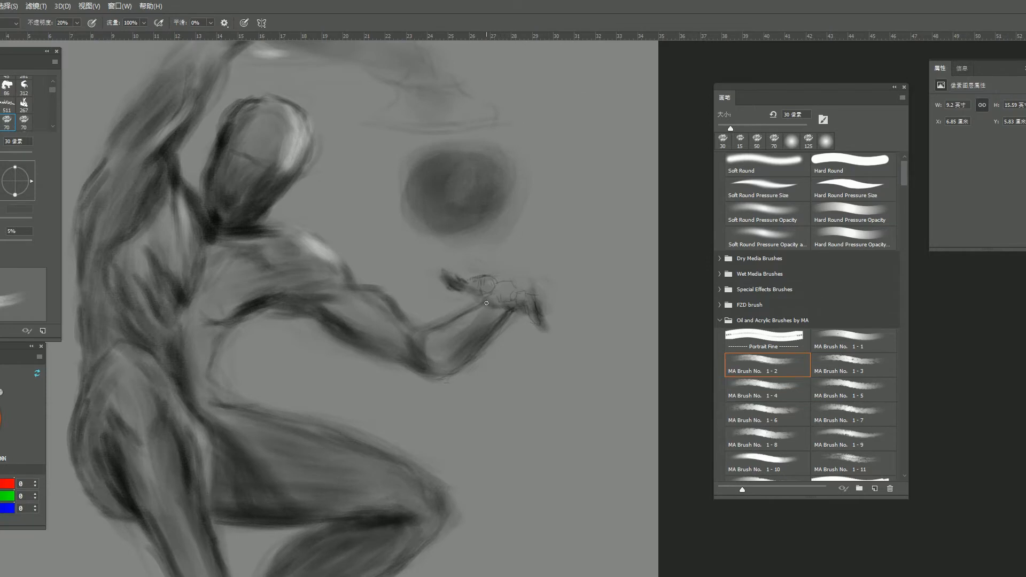
Draw the fingers of the lower and raised hands with a 30 px brush and erase stray paint near the raised hand.
left_click_drag(486, 303, 503, 303)
left_click_drag(393, 321, 396, 378)
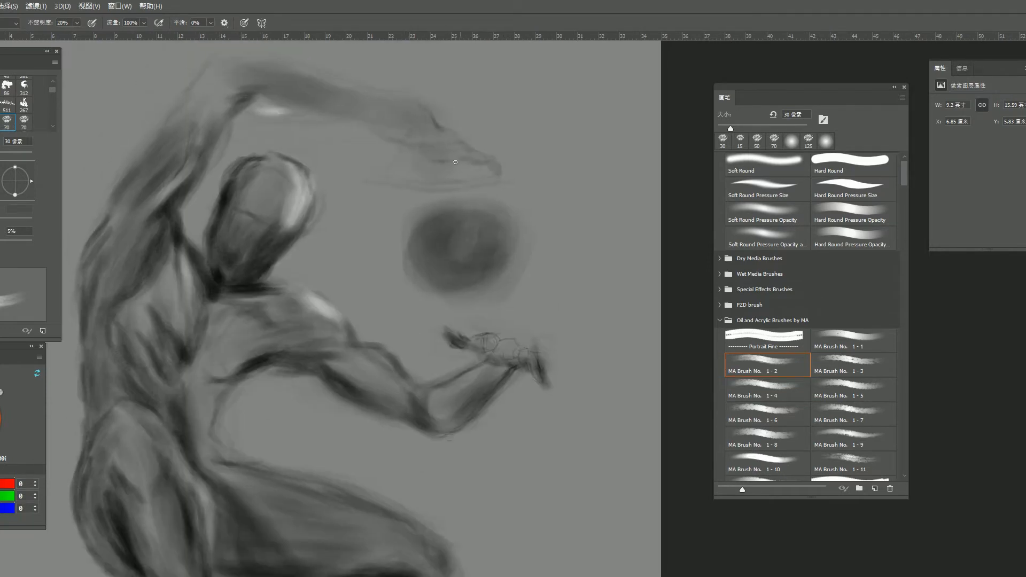
left_click_drag(467, 174, 440, 178)
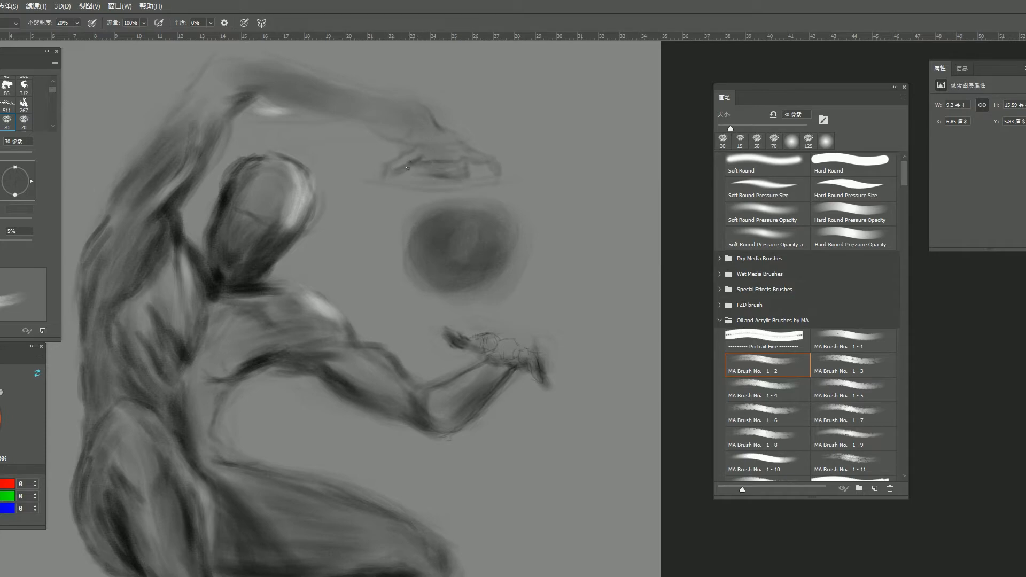
left_click_drag(288, 106, 261, 100)
key("e")
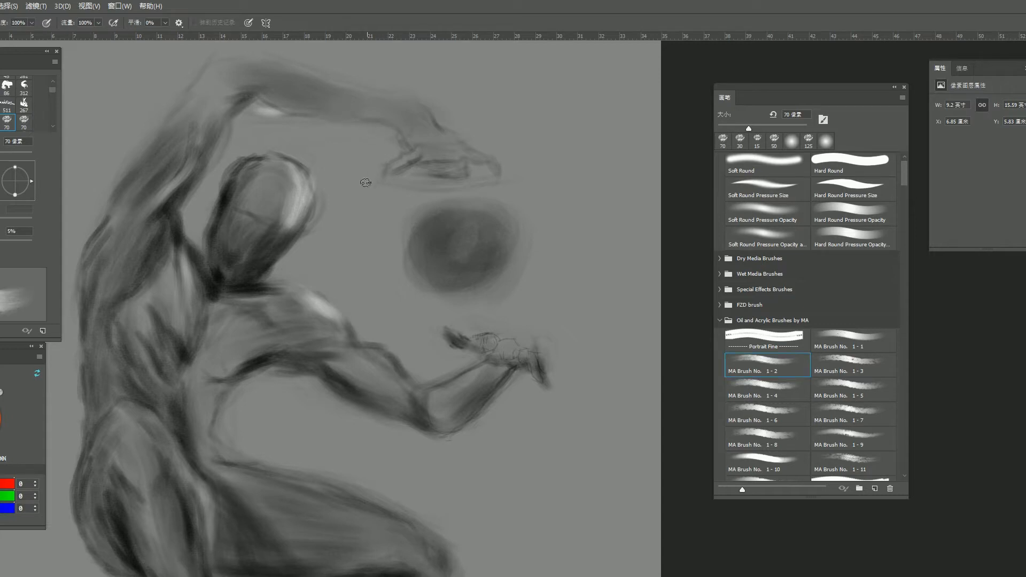
mouse_move(312, 236)
left_mouse_down()
mouse_move(408, 163)
mouse_move(373, 207)
left_mouse_up()
Sketch the eye and facial features on the head with a 30 px brush at 30% opacity.
key("b")
key("3")
mouse_move(271, 166)
left_mouse_down()
mouse_move(277, 177)
mouse_move(270, 152)
mouse_move(282, 248)
left_mouse_up()
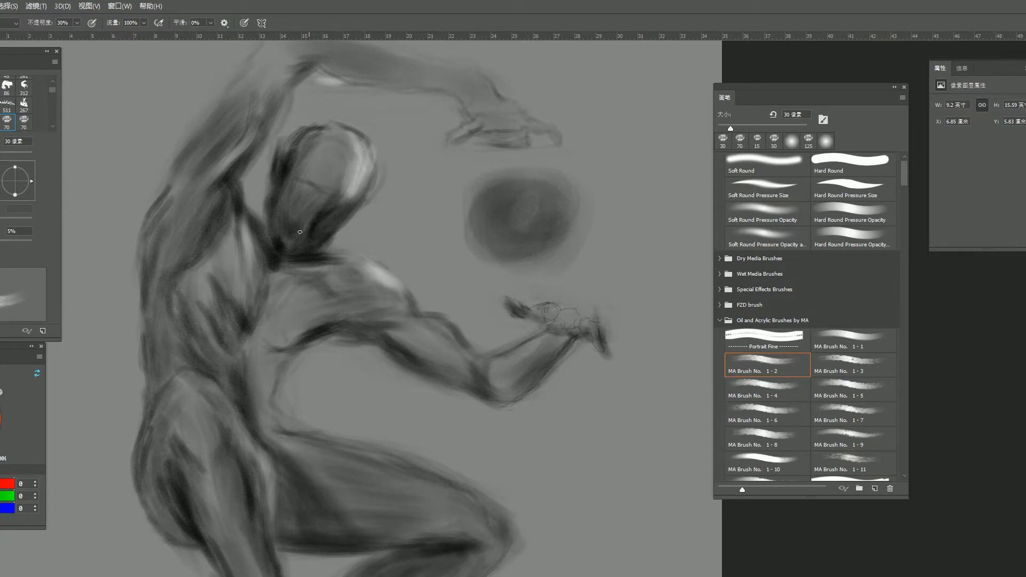
left_click_drag(298, 194, 292, 191)
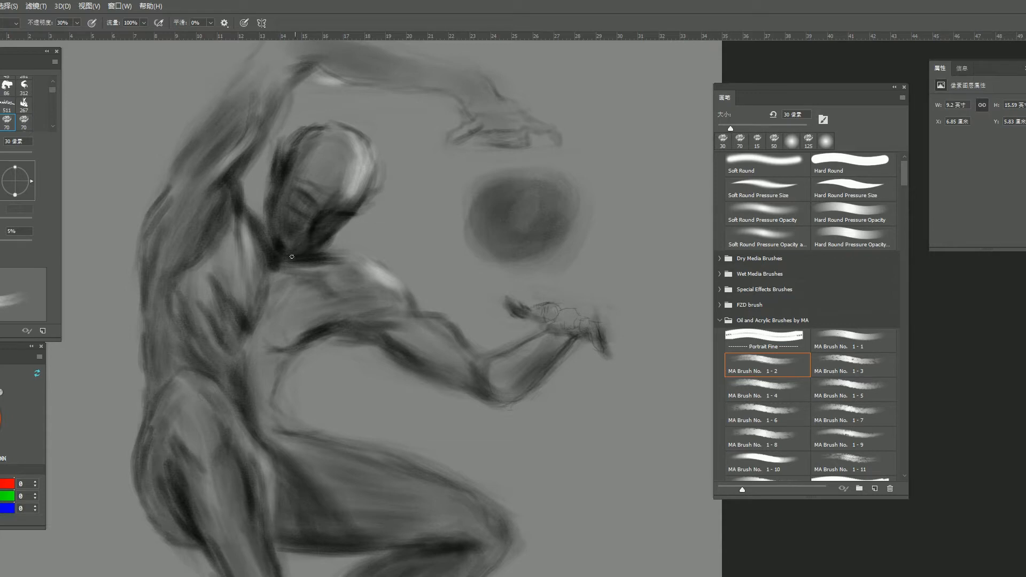
Deepen the shadows on the neck, collarbone and raised armpit with a 60 px brush.
key("bracketright")
key("bracketright")
key("bracketright")
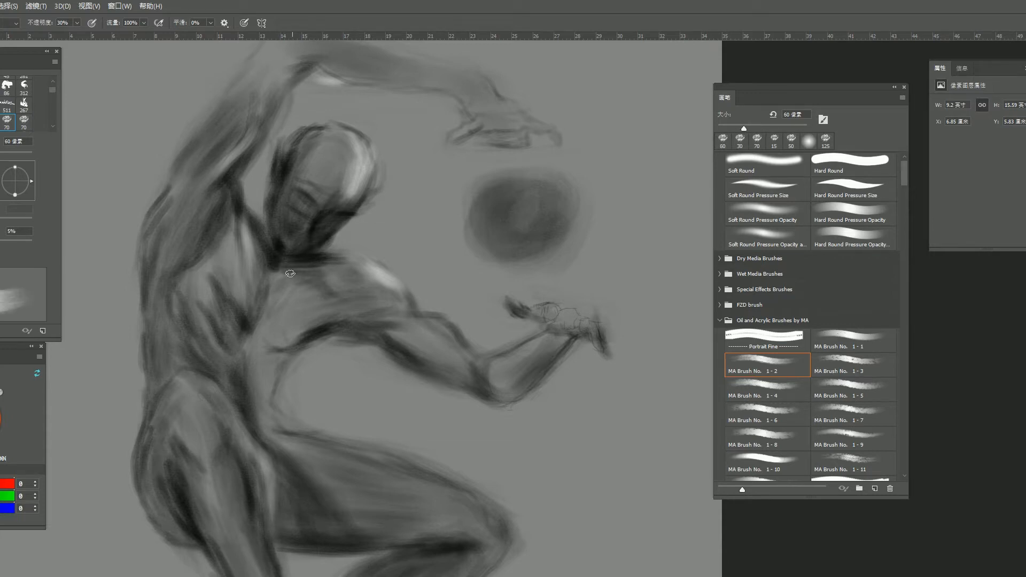
mouse_move(267, 246)
left_mouse_down()
mouse_move(261, 217)
mouse_move(268, 241)
left_mouse_up()
left_click_drag(269, 275, 265, 300)
mouse_move(239, 176)
left_mouse_down()
mouse_move(197, 243)
mouse_move(228, 185)
mouse_move(199, 200)
mouse_move(196, 235)
mouse_move(216, 191)
mouse_move(180, 247)
mouse_move(208, 179)
mouse_move(181, 234)
left_mouse_up()
Define the rib, chest and back muscles with darker strokes from a 30 px brush.
key("bracketleft")
key("bracketleft")
key("bracketleft")
mouse_move(178, 275)
left_mouse_down()
mouse_move(178, 320)
mouse_move(198, 284)
mouse_move(221, 290)
left_mouse_up()
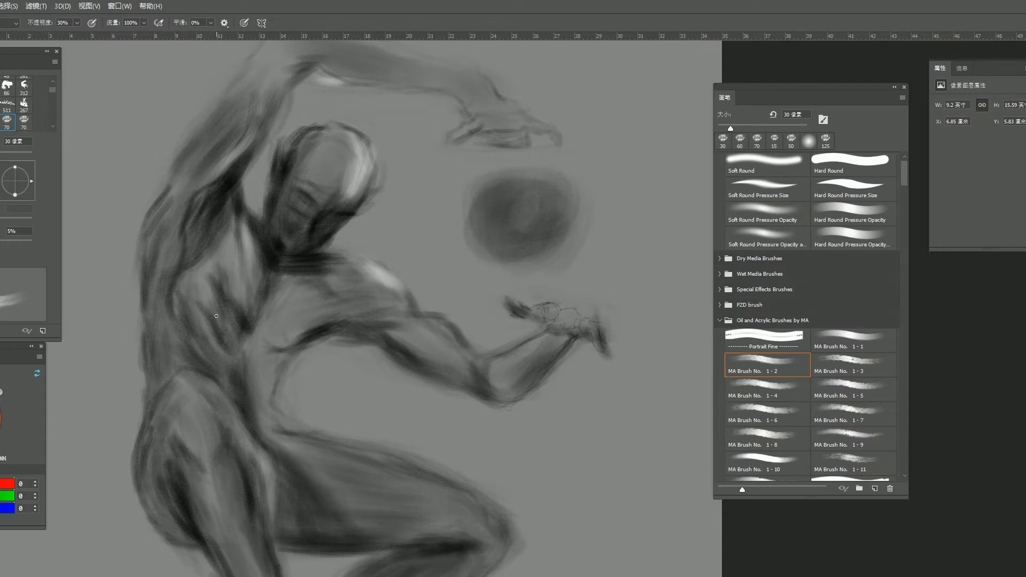
left_click_drag(170, 347, 203, 182)
mouse_move(288, 273)
left_mouse_down()
mouse_move(312, 402)
mouse_move(338, 460)
mouse_move(270, 274)
mouse_move(320, 290)
mouse_move(286, 271)
mouse_move(306, 299)
mouse_move(307, 350)
left_mouse_up()
Shade the chest and the outstretched arm with broad strokes from a much larger brush.
key("bracketright")
key("bracketright")
key("bracketright")
key("bracketright")
key("bracketright")
key("bracketright")
key("bracketright")
key("bracketright")
key("bracketright")
key("bracketright")
key("bracketright")
left_click_drag(311, 294, 322, 355)
left_click_drag(302, 294, 320, 369)
mouse_move(310, 271)
left_mouse_down()
mouse_move(350, 344)
mouse_move(479, 367)
left_mouse_up()
mouse_move(329, 289)
left_mouse_down()
mouse_move(426, 303)
mouse_move(524, 334)
left_mouse_up()
Switch to white and paint highlights along the bent knee and the lower leg with a smaller brush.
key("x")
key("bracketleft")
key("bracketleft")
key("bracketleft")
key("bracketleft")
key("bracketleft")
key("bracketleft")
key("bracketleft")
left_click_drag(475, 307, 540, 344)
left_click_drag(536, 344, 545, 373)
left_click_drag(417, 436, 451, 328)
mouse_move(382, 366)
left_mouse_down()
mouse_move(406, 391)
mouse_move(419, 435)
left_mouse_up()
left_click_drag(307, 326, 319, 437)
Paint a white rim highlight along the front edge of the standing leg's thigh.
left_click_drag(278, 209, 302, 238)
mouse_move(285, 213)
left_mouse_down()
mouse_move(317, 250)
mouse_move(344, 322)
left_mouse_up()
left_click_drag(343, 361, 361, 420)
key("bracketleft")
key("bracketleft")
left_click_drag(301, 208, 267, 406)
Erase stray marks around the upper body and paint a white rim highlight along the front of the waist.
key("e")
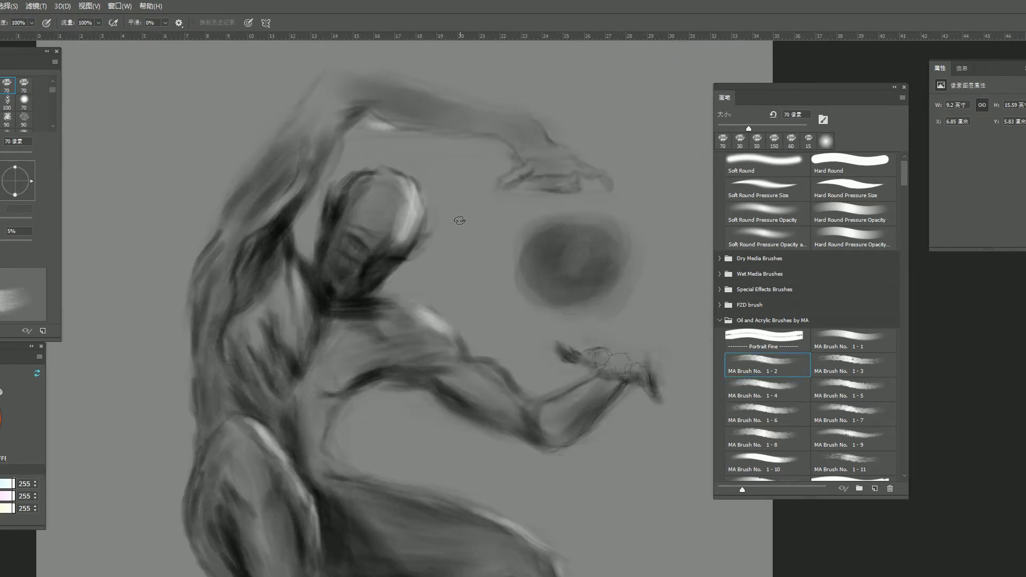
left_click_drag(335, 340, 378, 280)
key("b")
left_click_drag(452, 242, 428, 243)
left_click_drag(359, 302, 409, 249)
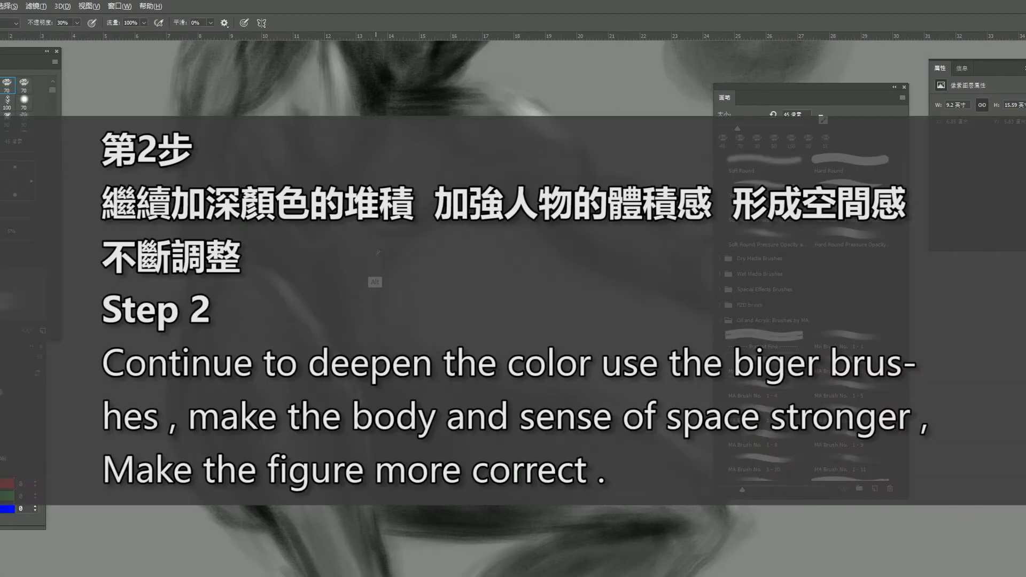
key("x")
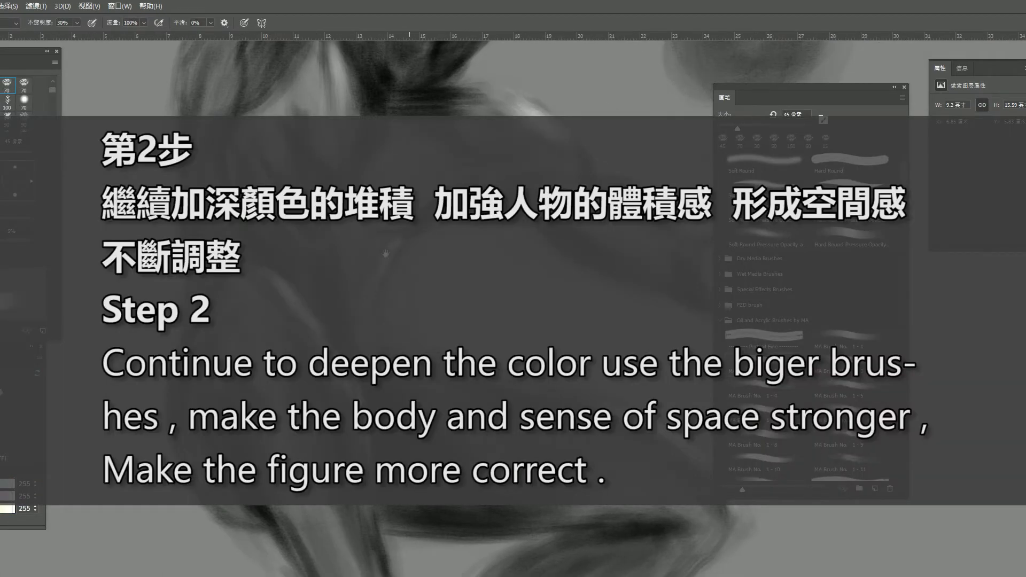
left_click_drag(386, 253, 334, 265)
key("x")
key("x")
key("x")
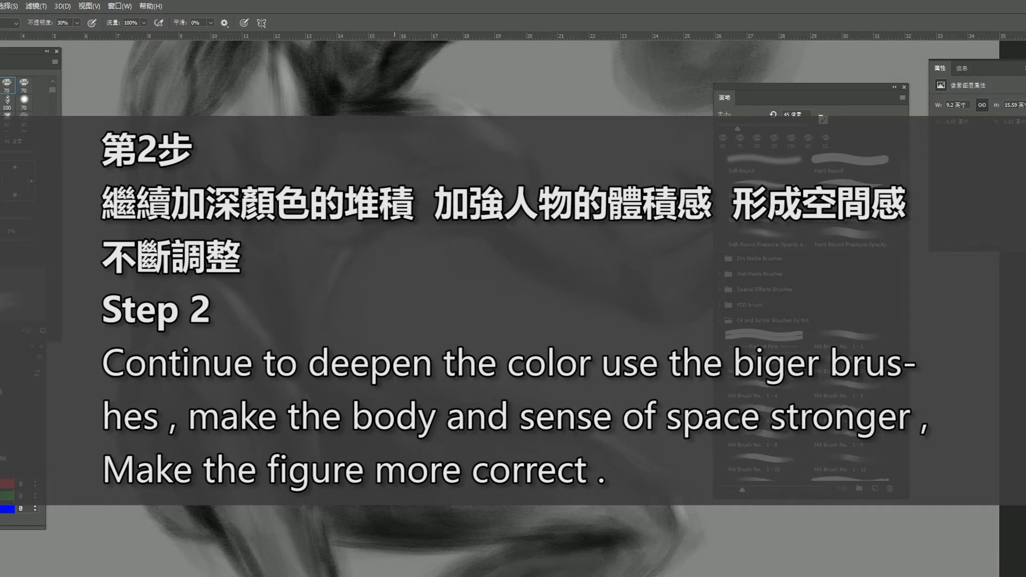
left_click_drag(409, 159, 285, 159)
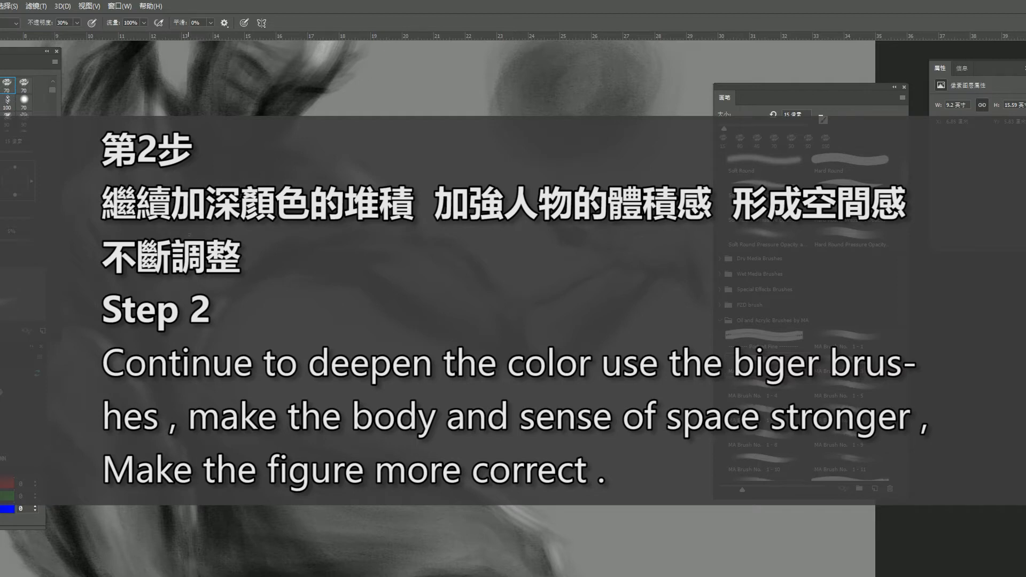
Clean up the background gap between the waist, outstretched arm and thigh with a 70 px eraser.
key("e")
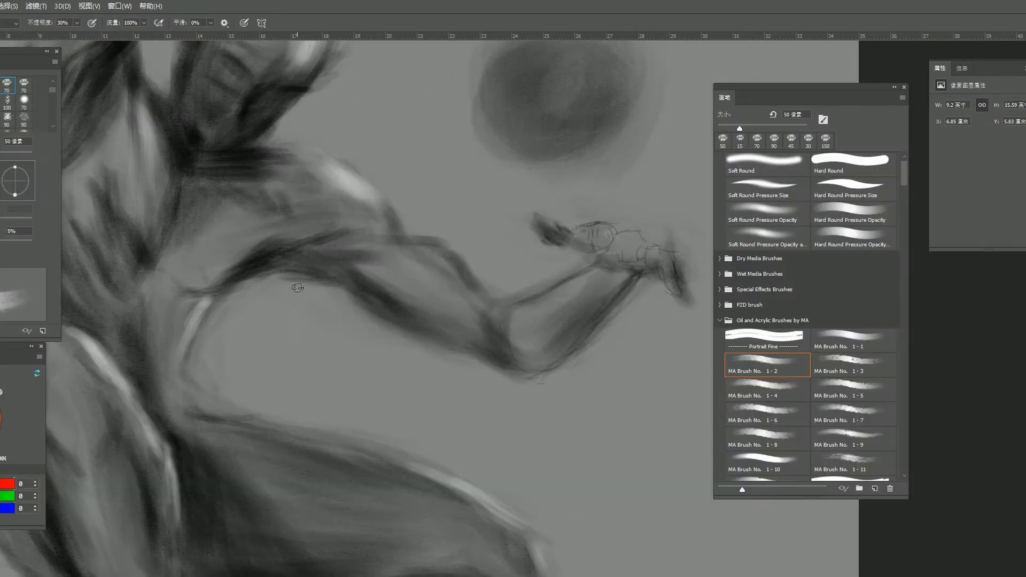
key("e")
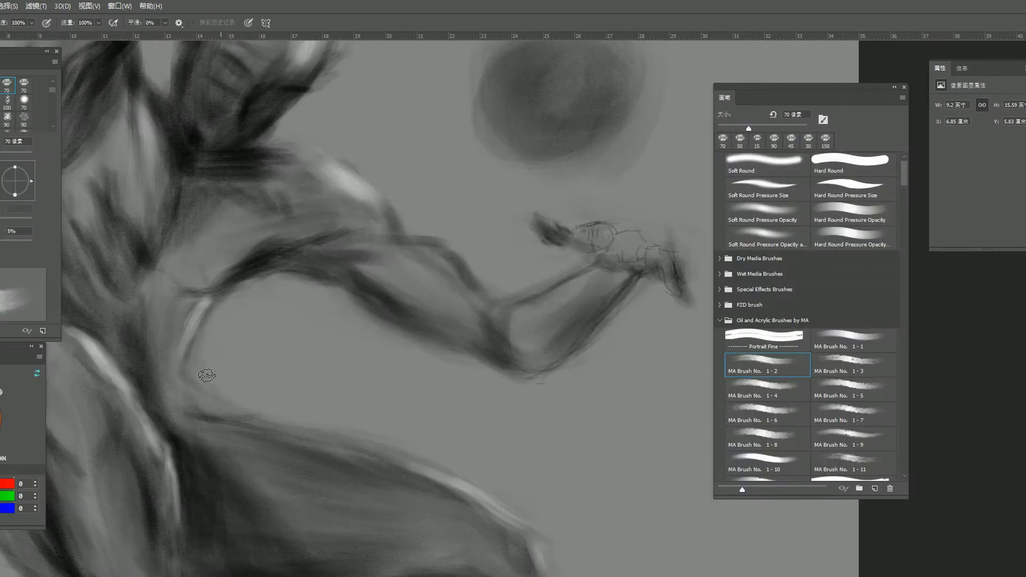
key("ctrl+space")
left_click_drag(278, 347, 203, 337)
mouse_move(421, 220)
left_mouse_down()
mouse_move(400, 279)
mouse_move(454, 279)
left_mouse_up()
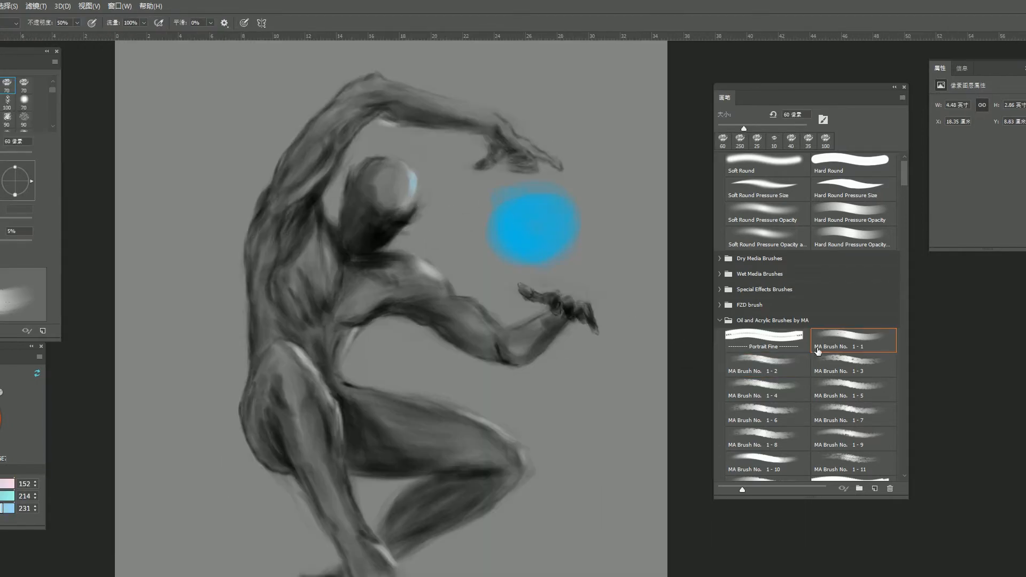
Choose MA Brush No. 1-2 at 40 px and paint light blue reflections on the face edge and raised hand.
left_click(789, 370)
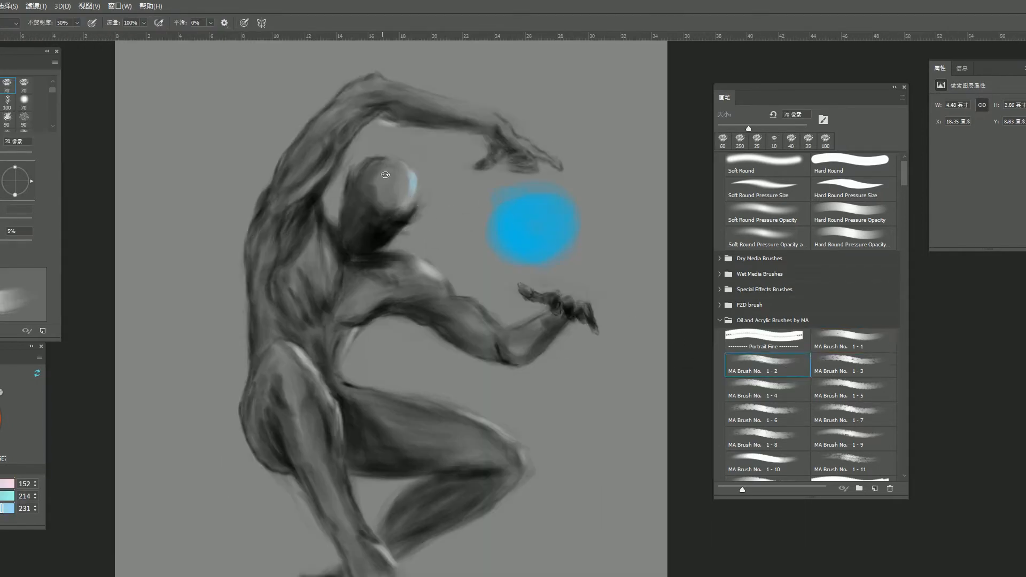
key("bracketleft")
key("bracketleft")
key("bracketleft")
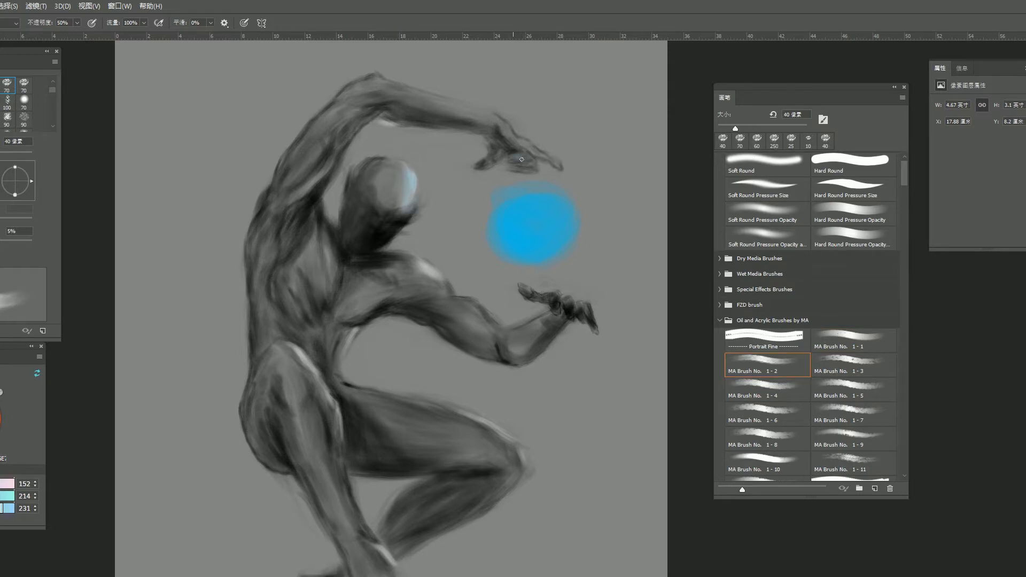
left_click_drag(493, 165, 486, 166)
left_click_drag(536, 155, 559, 167)
Paint light blue reflections on the lower hand, forearm and upper arm facing the ball.
left_click_drag(470, 292, 469, 244)
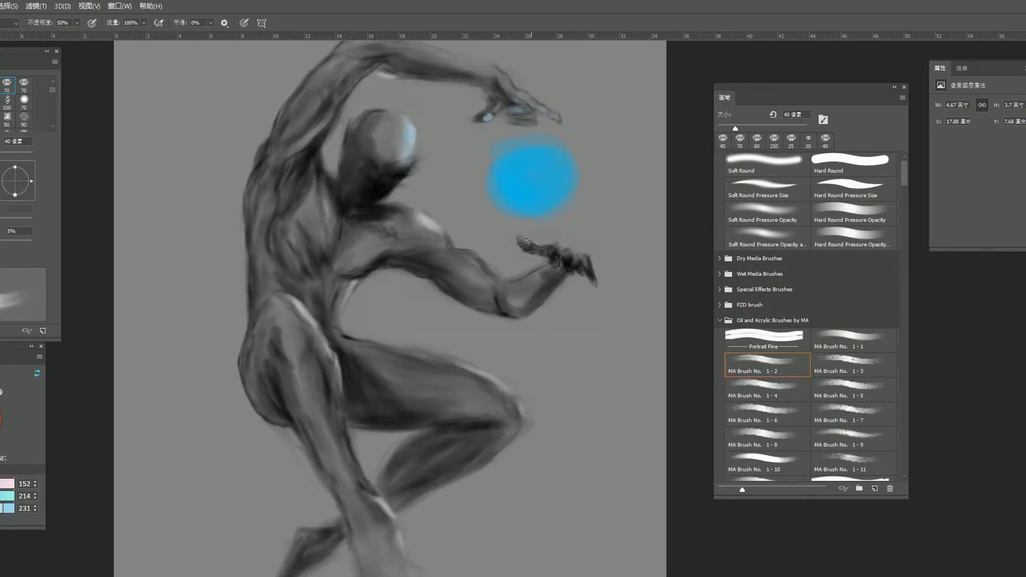
left_click_drag(553, 248, 560, 255)
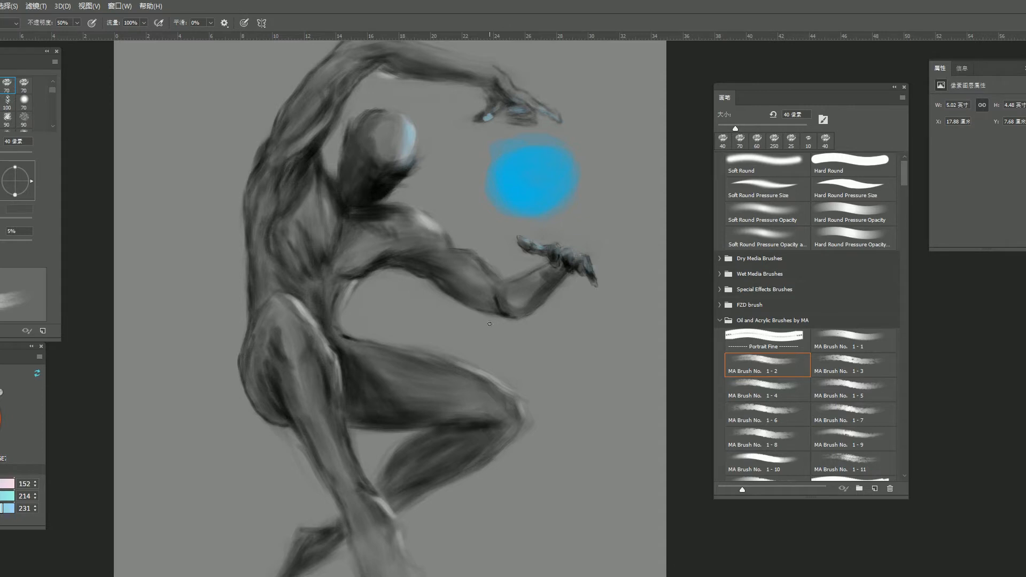
left_click_drag(534, 309, 558, 279)
left_click_drag(565, 238, 535, 251)
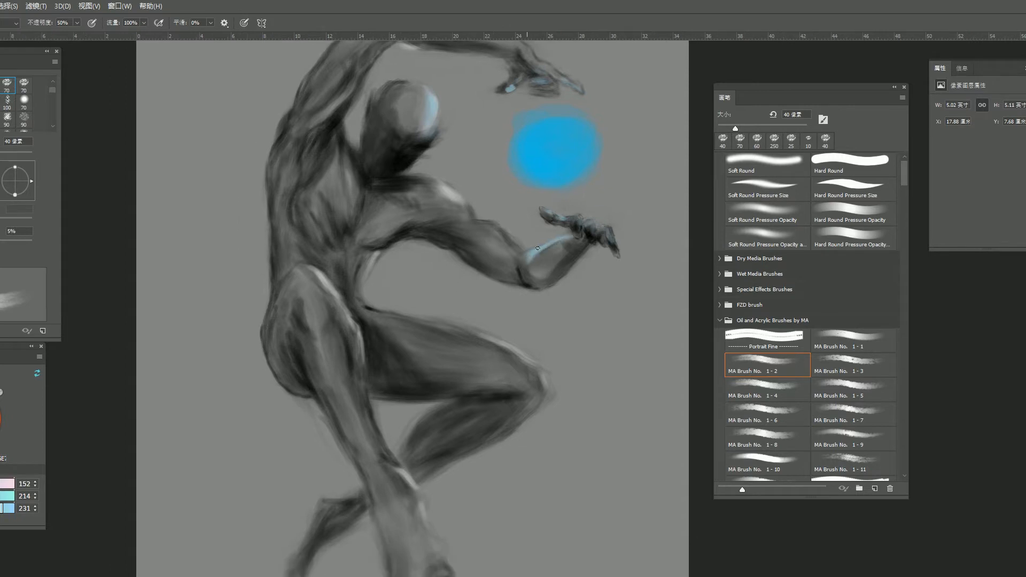
left_click_drag(482, 224, 517, 251)
Add light blue rim light to the front shoulder, the standing leg's thigh and the ankle.
left_click_drag(422, 144, 382, 232)
left_click_drag(361, 130, 383, 136)
left_click_drag(461, 147, 495, 157)
mouse_move(273, 360)
left_mouse_down()
mouse_move(335, 274)
mouse_move(326, 218)
mouse_move(369, 278)
mouse_move(371, 323)
left_mouse_up()
left_click_drag(408, 415, 359, 345)
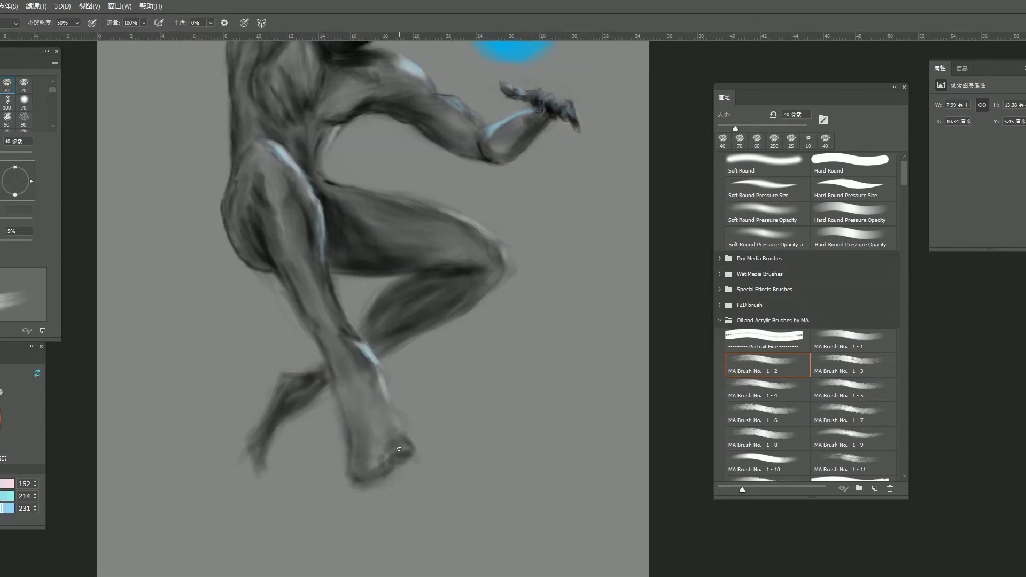
Add light blue rim light to the big toe, the raised thigh and knee, and the standing leg's ankle.
left_click_drag(402, 449, 408, 450)
left_click_drag(417, 299, 352, 367)
left_click_drag(370, 274, 440, 324)
left_click_drag(368, 356, 401, 266)
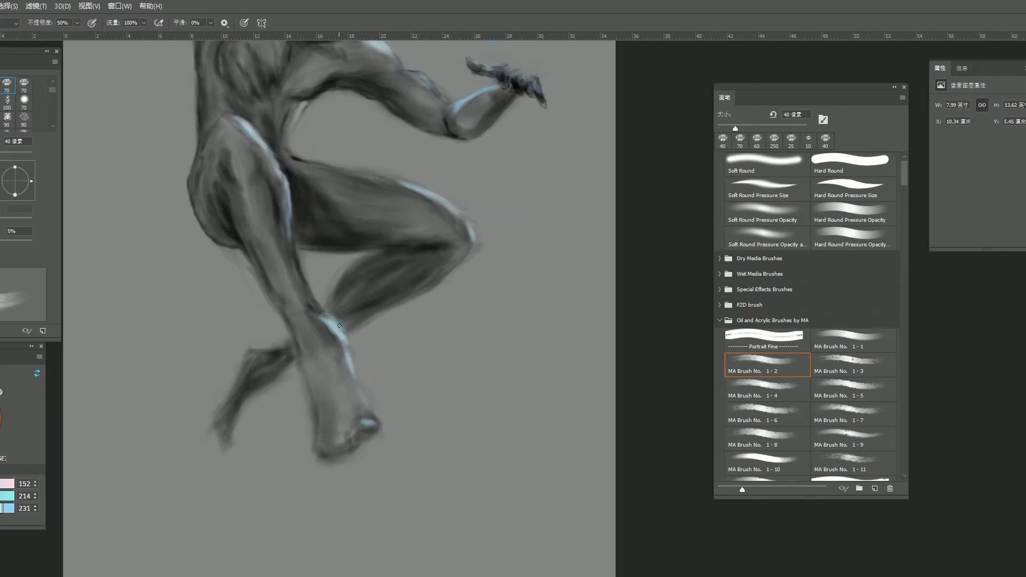
left_click_drag(339, 325, 347, 417)
Paint light blue rim light along the chest edge and the inner side of the raised upper arm.
left_click_drag(233, 209, 263, 237)
left_click_drag(284, 224, 289, 285)
left_click_drag(281, 135, 287, 186)
left_click_drag(282, 133, 293, 199)
mouse_move(290, 175)
left_mouse_down()
mouse_move(290, 224)
mouse_move(272, 246)
left_mouse_up()
left_click_drag(258, 148, 264, 217)
left_click_drag(309, 136, 276, 193)
Enlarge the brush to 70 px and broaden the light blue reflections between the armpit and raised upper arm.
key("bracketright")
key("bracketright")
key("bracketright")
key("bracketright")
left_click_drag(308, 133, 269, 194)
left_click_drag(323, 119, 309, 133)
left_click_drag(261, 186, 248, 207)
left_click_drag(268, 270, 333, 213)
mouse_move(337, 209)
left_mouse_down()
mouse_move(300, 210)
mouse_move(337, 220)
left_mouse_up()
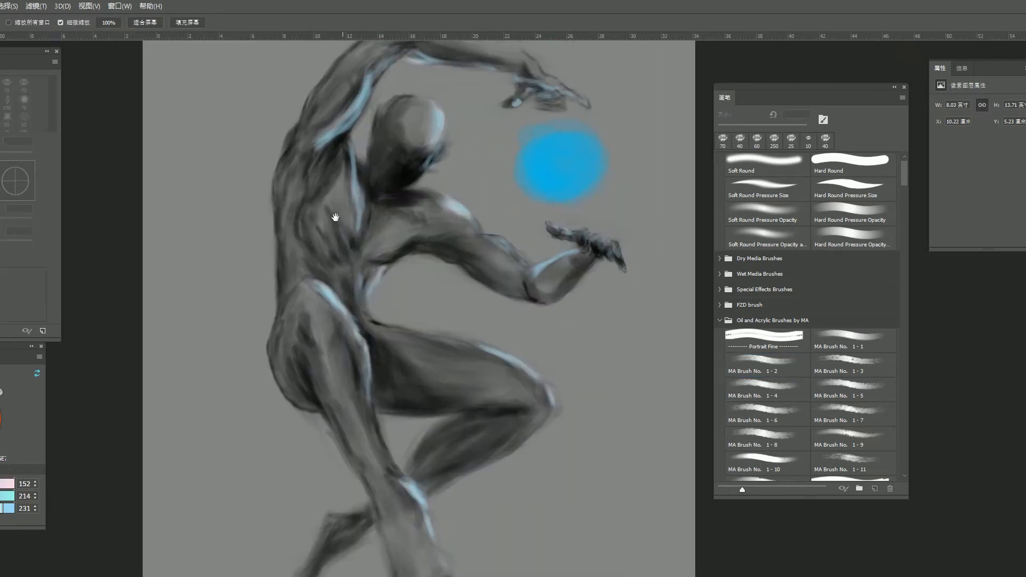
left_click_drag(349, 118, 316, 147)
left_click_drag(478, 141, 371, 188)
left_click_drag(483, 205, 540, 207)
key("ctrl+z")
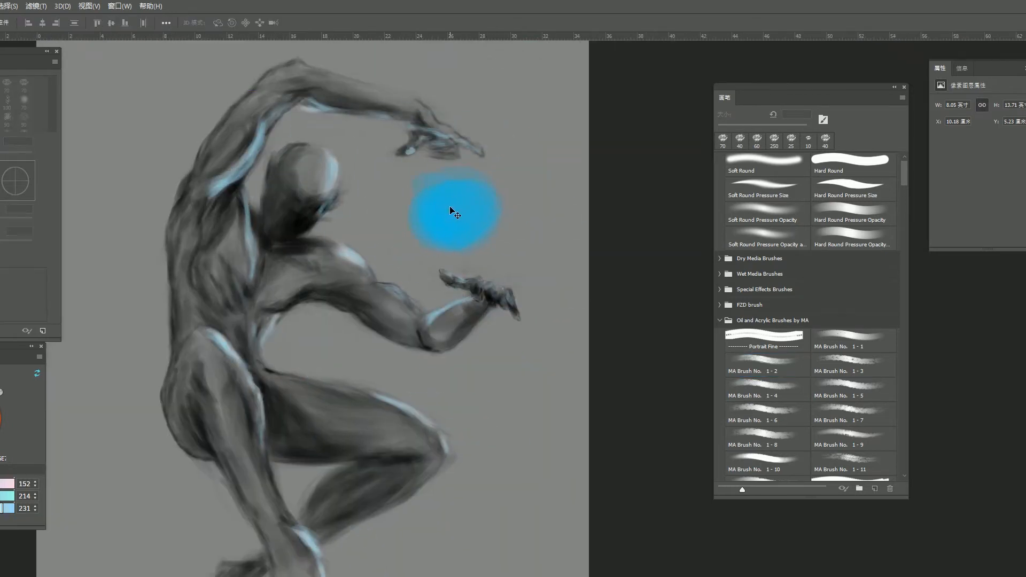
Enlarge the brush to 200 px and paint a lighter blue glowing centre into the ball.
key("b")
left_click(456, 231, "alt")
key("bracketright")
key("bracketright")
key("bracketright")
key("bracketright")
key("bracketright")
key("bracketright")
key("bracketright")
mouse_move(450, 213)
left_mouse_down()
mouse_move(471, 206)
mouse_move(456, 222)
mouse_move(454, 203)
mouse_move(437, 223)
mouse_move(449, 249)
mouse_move(490, 183)
mouse_move(423, 244)
left_mouse_up()
left_click(465, 183, "alt")
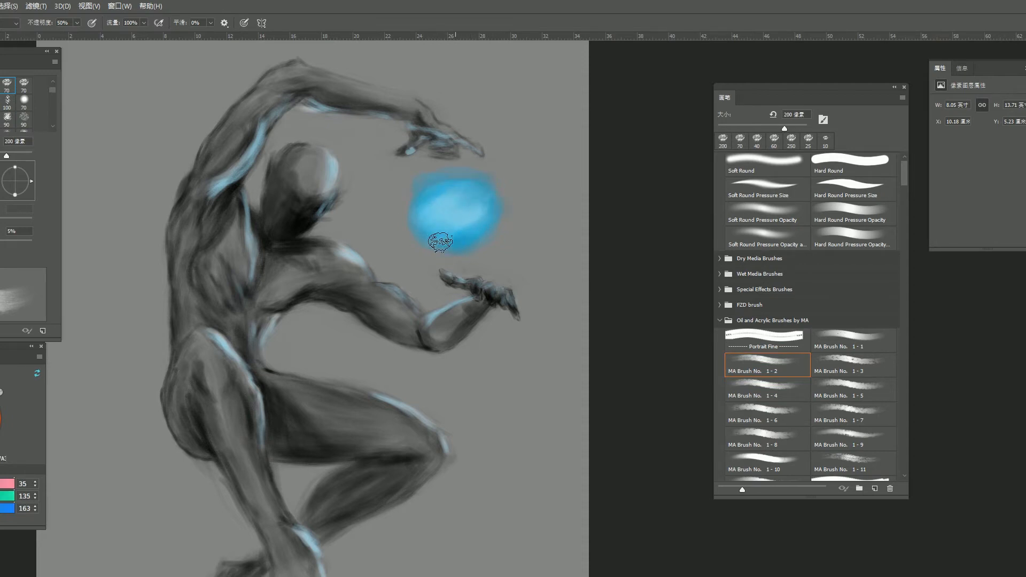
Shade the ball's lower edge in darker blue and soften its outline using MA Brush No. 1-1 as a 100 px eraser.
key("comma")
key("period")
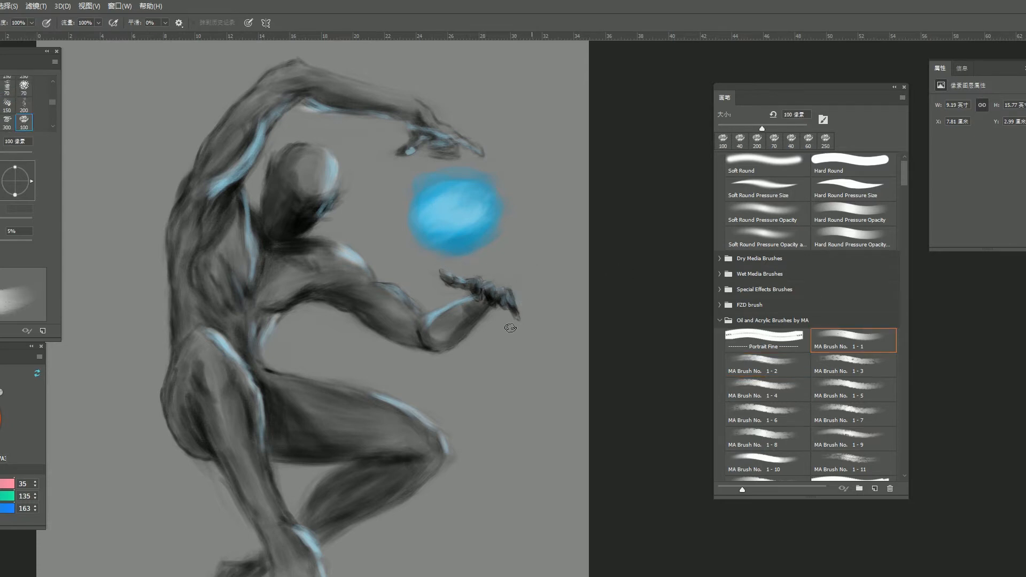
left_click_drag(390, 182, 398, 241)
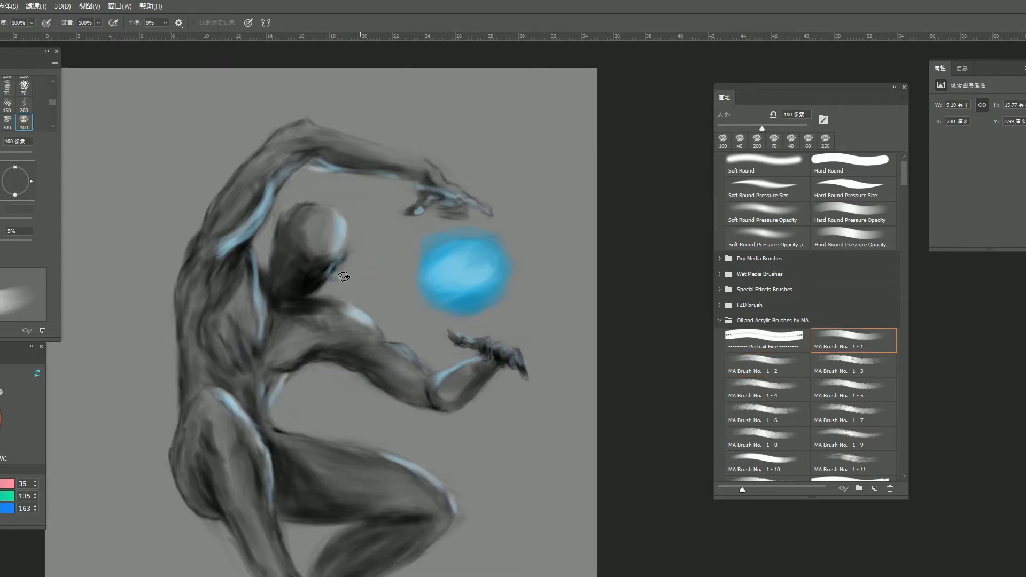
left_click_drag(379, 286, 318, 245)
key("v")
left_click(403, 225)
key("b")
left_click(4, 369)
left_click_drag(452, 229, 446, 225)
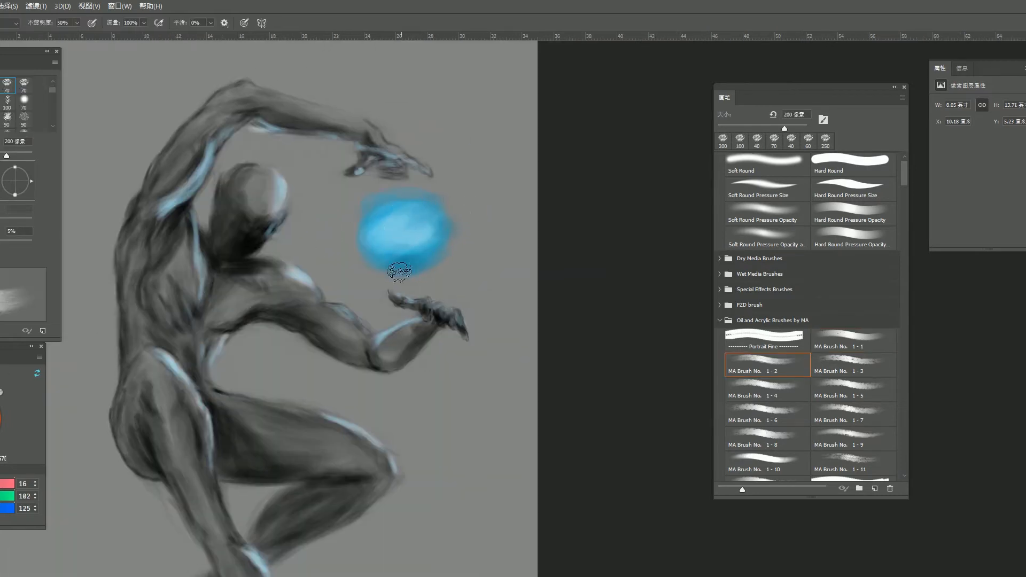
Shrink the brush and paint deep blue reflections on the raised hand and the shadowed face.
key("bracketleft")
key("bracketleft")
key("bracketleft")
key("bracketleft")
key("bracketleft")
key("bracketleft")
key("bracketleft")
key("bracketleft")
key("bracketleft")
key("bracketleft")
key("bracketleft")
key("bracketleft")
key("bracketleft")
key("bracketleft")
left_click_drag(379, 159, 381, 169)
Use MA Brush No. 1-1 at 70 px and 30% opacity to smooth the raised forearm with sampled mid grey.
key("comma")
key("7")
key("bracketleft")
key("bracketleft")
key("bracketleft")
key("bracketleft")
key("bracketleft")
key("bracketleft")
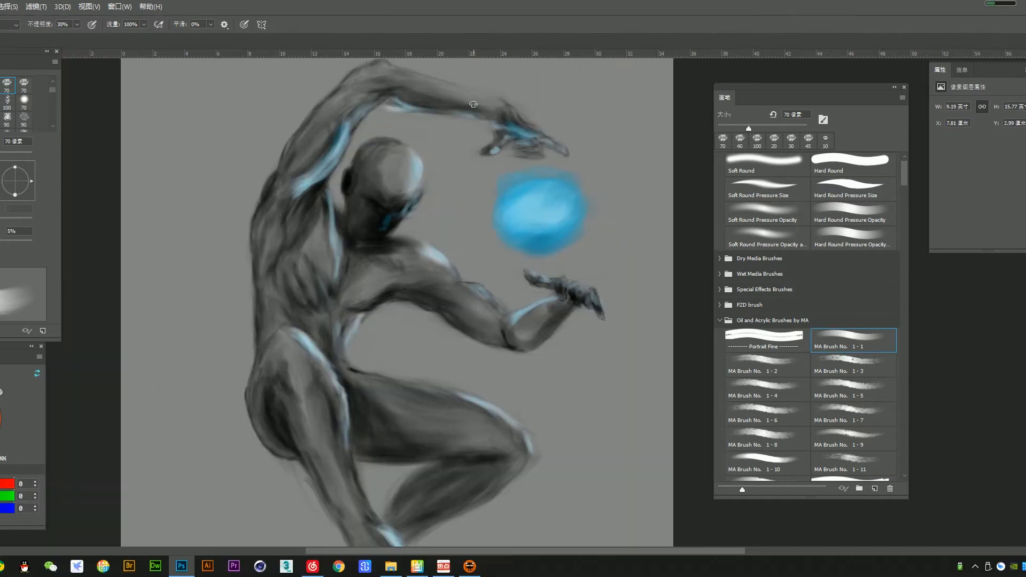
left_click(505, 110, "alt")
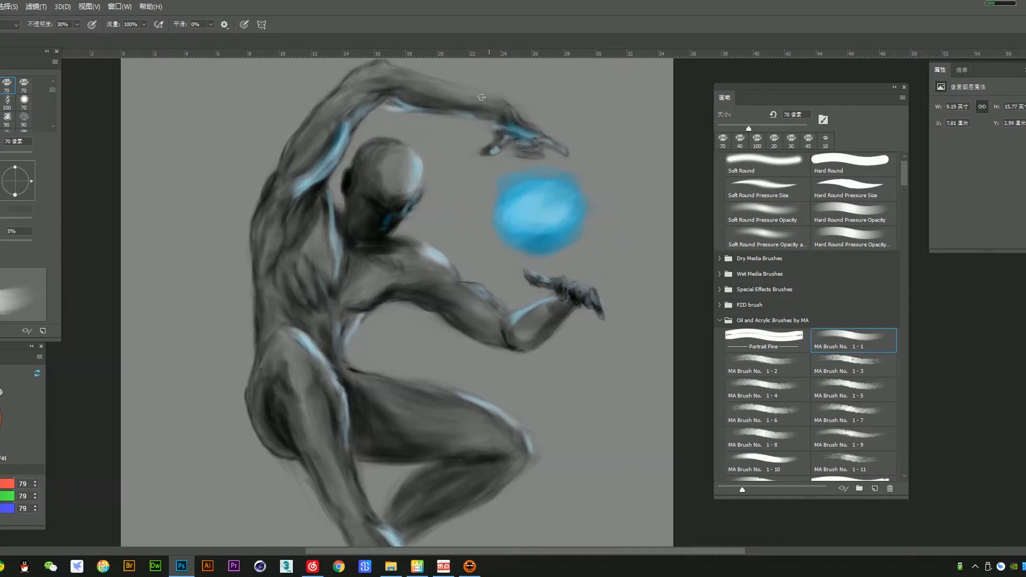
left_click_drag(432, 95, 442, 134)
Rotate the canvas and refine the outline of the raised arm around the elbow with a 25 px brush.
key("x")
key("r")
left_click_drag(528, 194, 385, 195)
left_click_drag(334, 241, 467, 222)
key("b")
key("bracketleft")
key("bracketleft")
key("bracketleft")
key("bracketleft")
key("bracketleft")
key("bracketleft")
key("bracketleft")
left_click_drag(471, 148, 459, 154)
key("d")
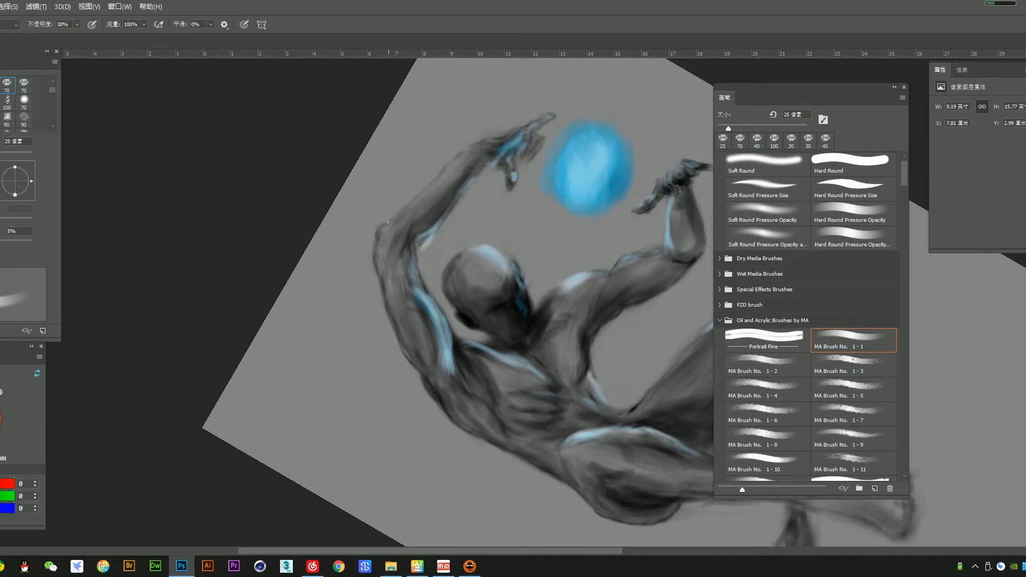
Erase the stray paint at the raised elbow's outer edge and return the canvas to its upright orientation.
key("e")
left_click_drag(377, 221, 373, 225)
key("b")
key("r")
left_click_drag(493, 313, 455, 343)
left_click_drag(702, 219, 609, 179)
key("b")
key("Escape")
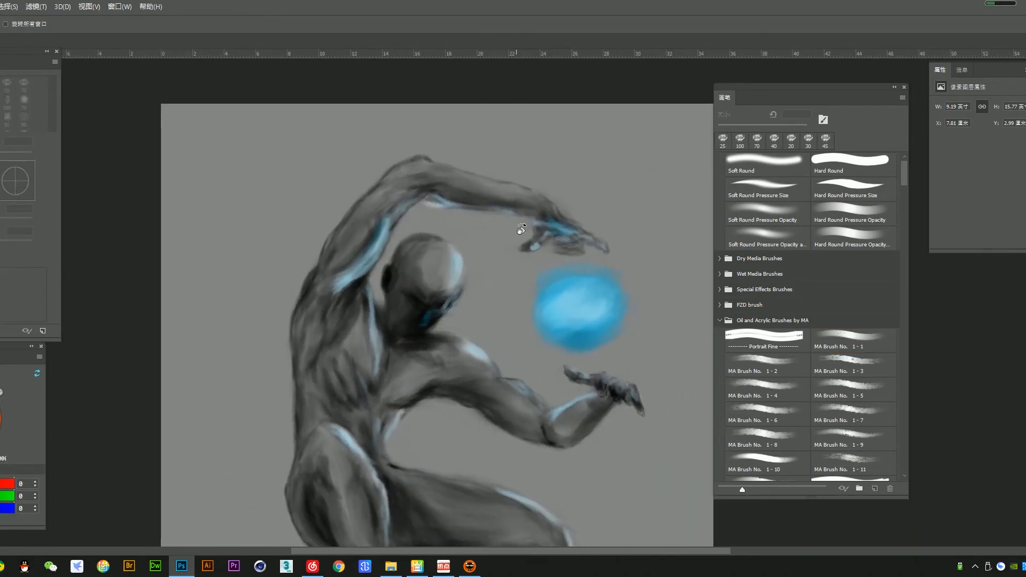
Deepen the raised hand's palm and thumb with dark blue (R25 G89 B107) at 40 px.
key("b")
key("shift")
key("b")
left_click(5, 368)
key("bracketright")
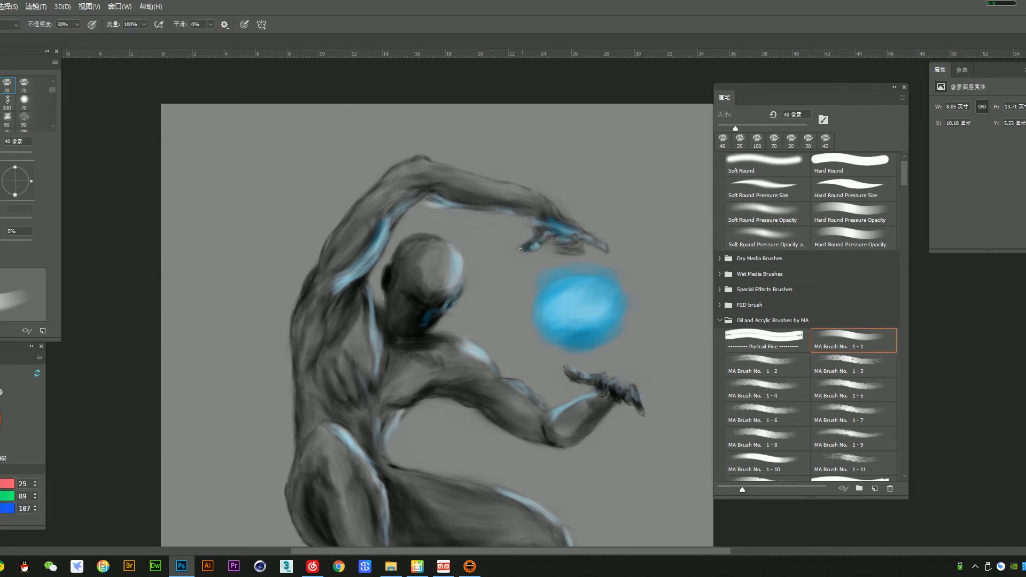
key("e")
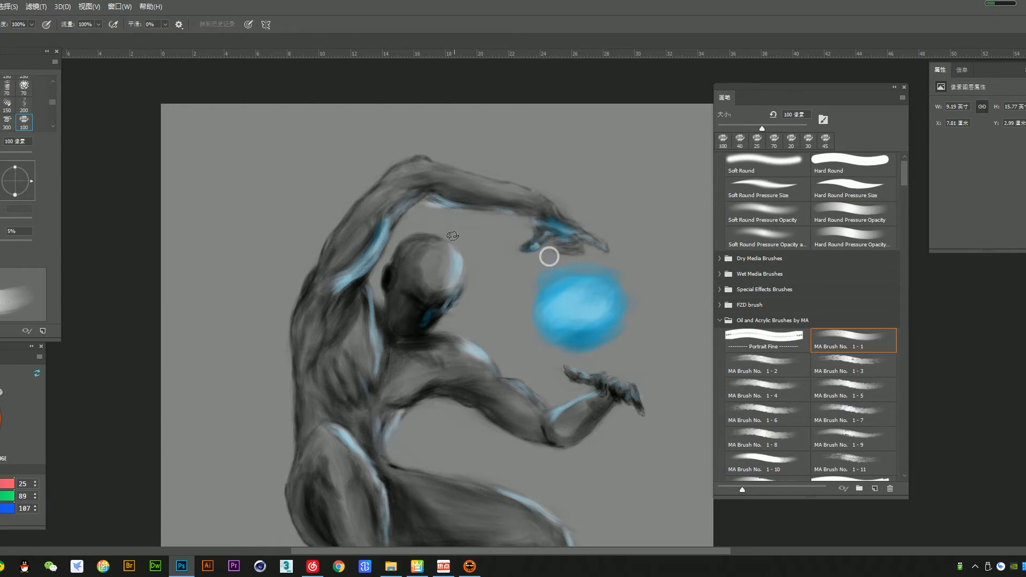
key("b")
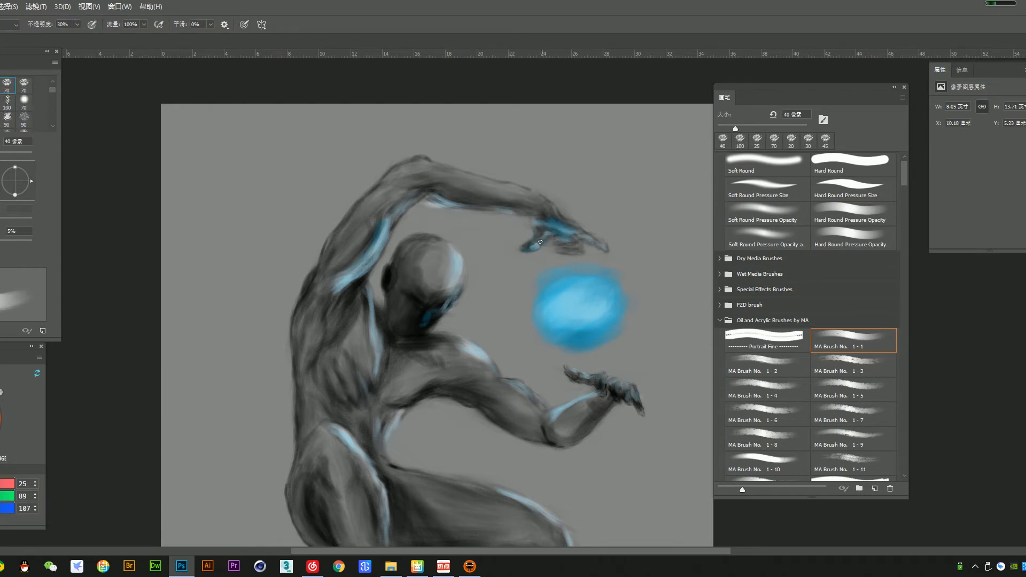
left_click(1, 411)
left_click_drag(545, 239, 554, 235)
Add pale blue-grey highlights to the raised hand's fingers at 25 px and 40% opacity, and white accents at 10 px.
key("bracketleft")
key("bracketleft")
key("bracketleft")
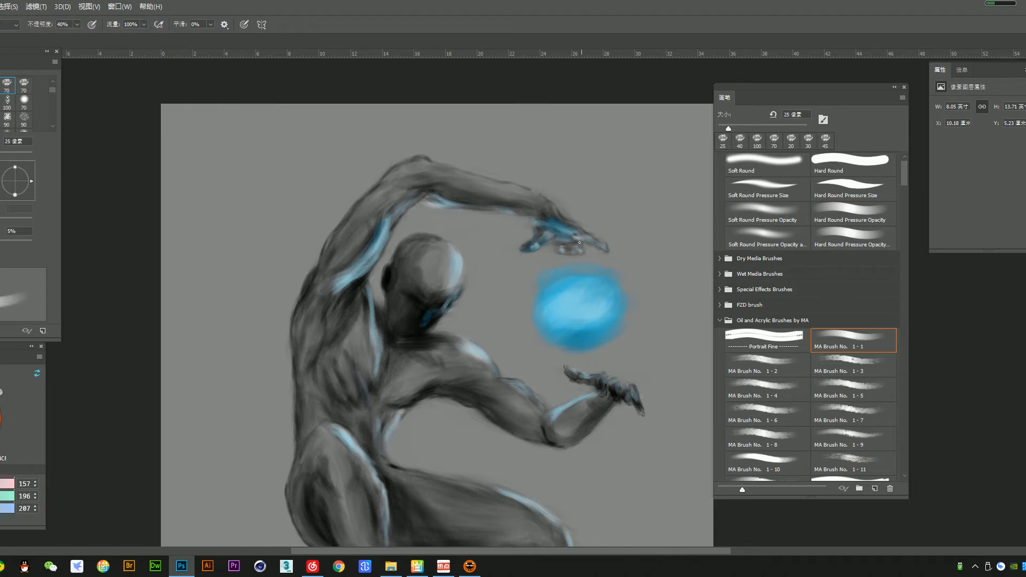
key("x")
key("bracketleft")
key("bracketleft")
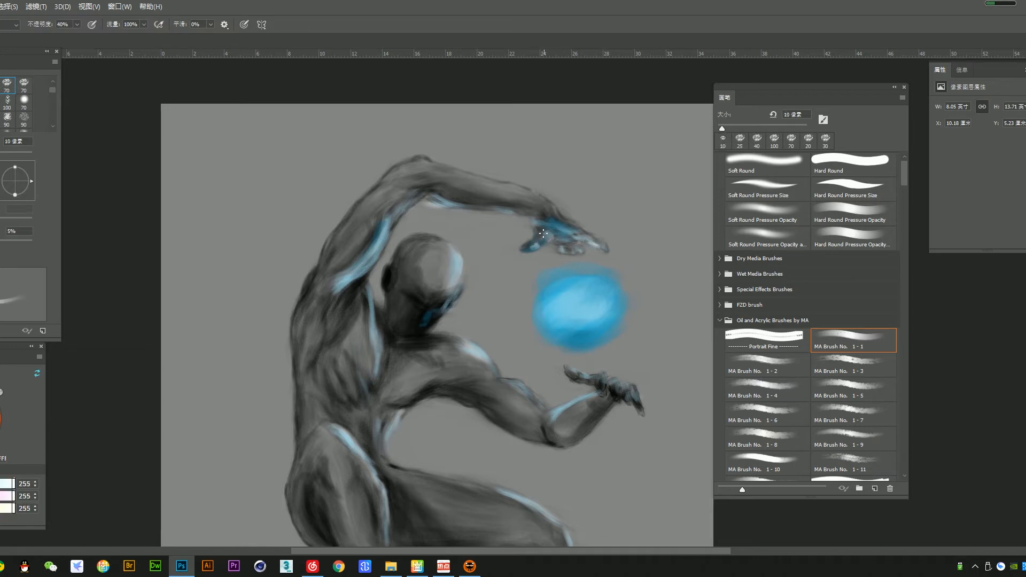
Sample light blue from the ball and tint the hands with it, enlarging the brush to 40 px.
key("bracketright")
left_click(595, 305, "alt")
mouse_move(552, 226)
left_mouse_down()
mouse_move(590, 242)
mouse_move(499, 206)
left_mouse_up()
key("bracketright")
key("bracketright")
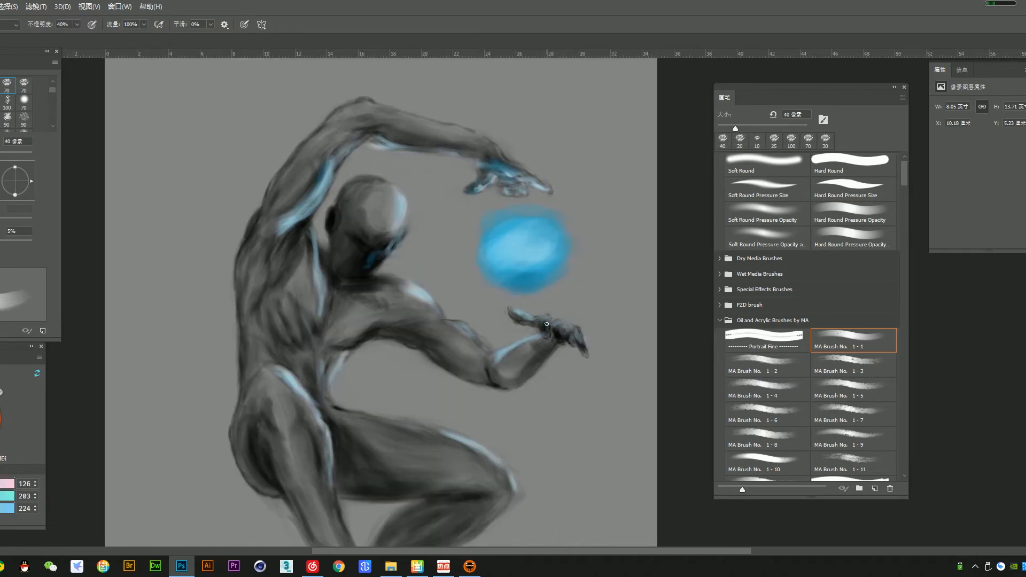
Paint white highlights on the lower hand's fingers with a 25 px brush.
key("d")
key("x")
key("bracketleft")
key("bracketleft")
key("bracketleft")
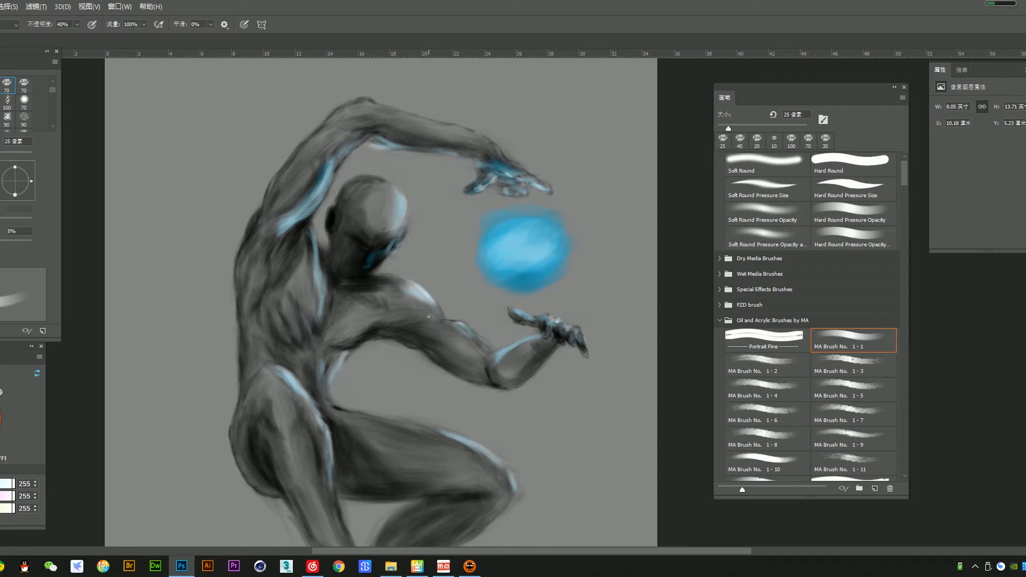
Paint sampled blue (R43 G151 B179) on the outstretched upper arm at 60 px, then the chest edge and front shoulder at 40 px.
key("bracketright")
key("bracketright")
key("bracketright")
left_click(525, 294, "alt")
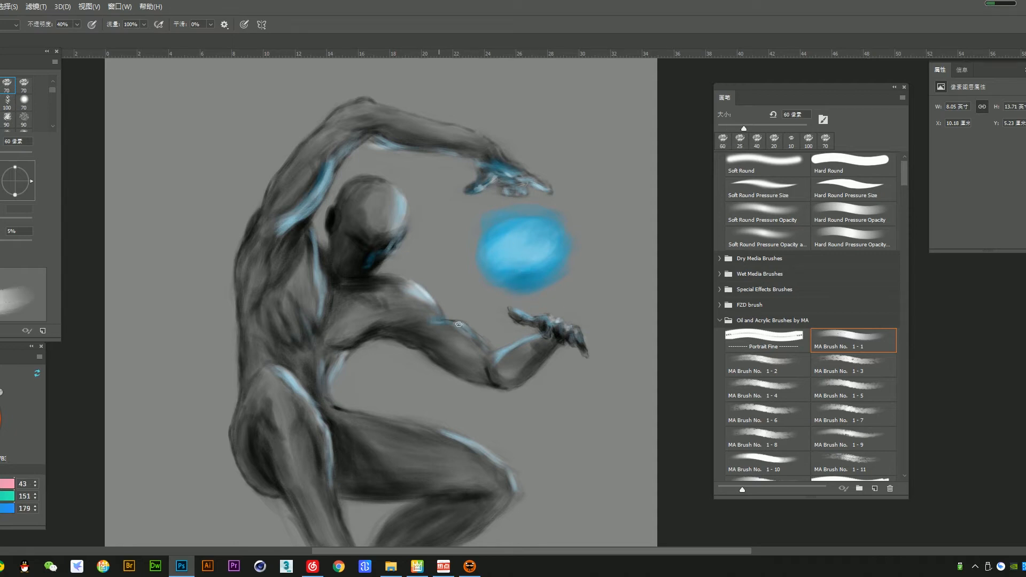
key("bracketleft")
key("bracketleft")
left_click_drag(319, 249, 321, 261)
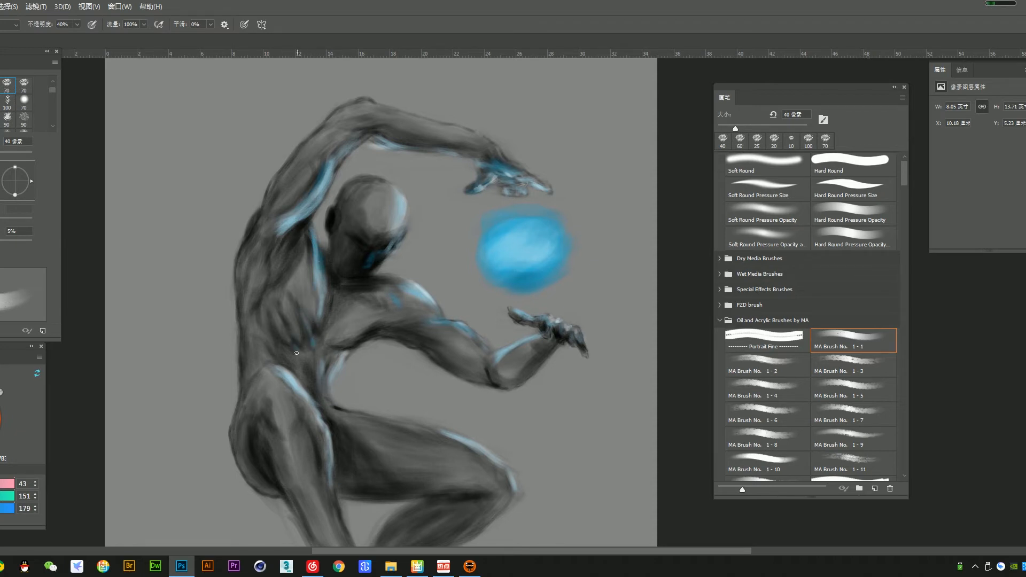
scroll(297, 353, "down", 1)
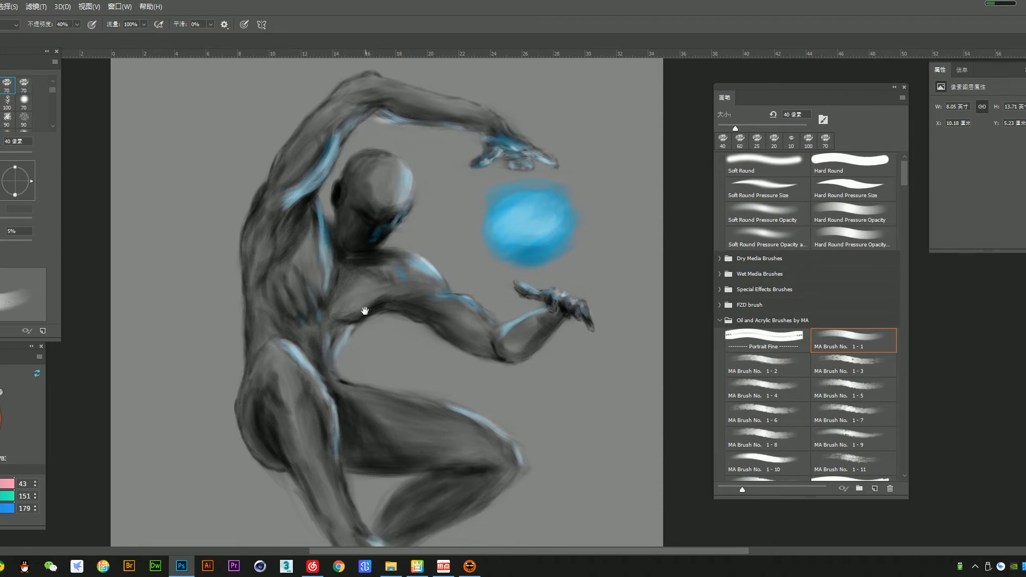
Strengthen the blue reflections on the collarbone area and lower face with colours sampled from the figure and the ball.
left_click(365, 260, "alt")
left_click(426, 263, "alt")
mouse_move(389, 235)
left_mouse_down()
mouse_move(380, 248)
mouse_move(399, 221)
mouse_move(390, 225)
left_mouse_up()
left_click(518, 214, "alt")
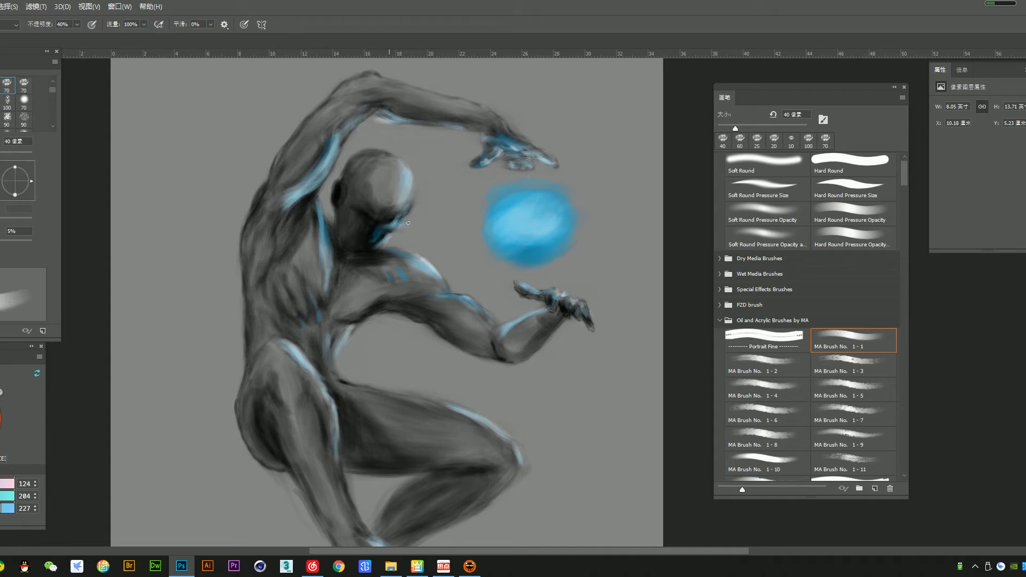
left_click(379, 234, "alt")
Paint blue (R31 G137 B166) into the eye socket at 30 px and along the forehead and face edge at 60 px.
left_click(529, 237, "alt")
key("bracketleft")
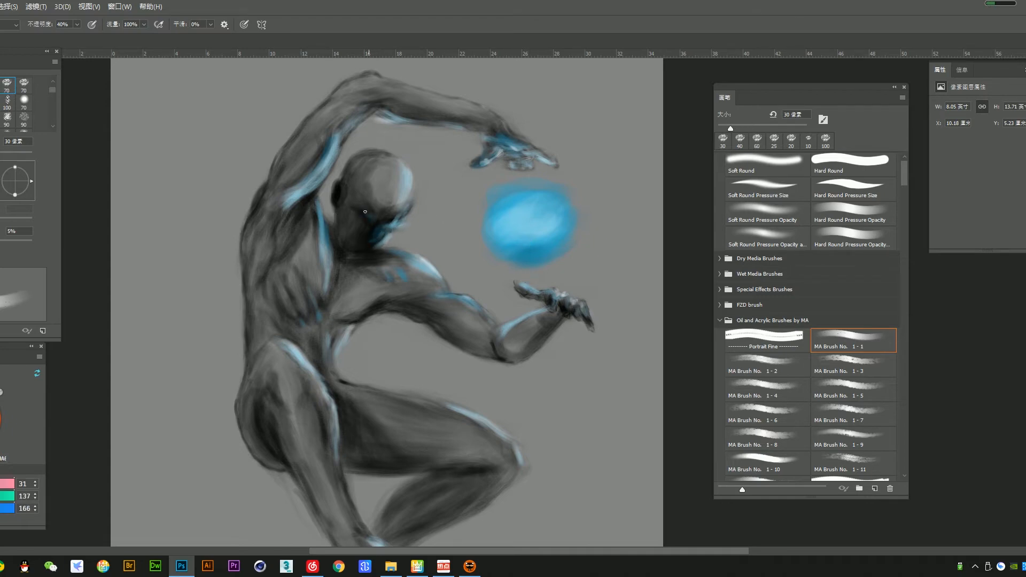
key("bracketright")
key("bracketright")
key("bracketright")
left_click_drag(398, 163, 402, 203)
left_click(390, 206, "alt")
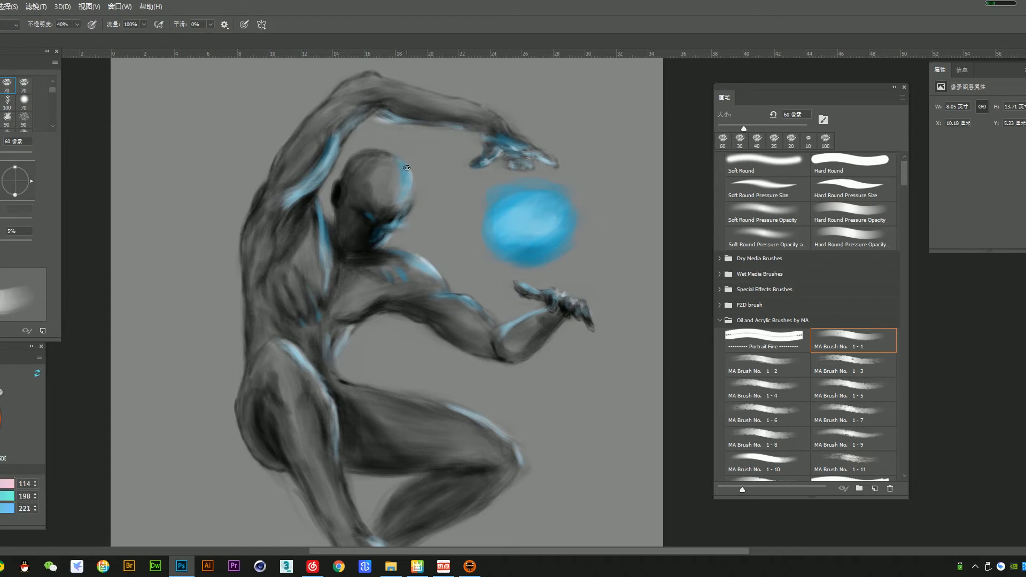
mouse_move(383, 238)
left_mouse_down()
mouse_move(365, 250)
mouse_move(380, 224)
mouse_move(410, 227)
left_mouse_up()
Sample dark grey (R41 G41 B41) and deepen the shadow under the chest and outstretched arm at 60 px.
left_click_drag(366, 297, 364, 251)
left_click(387, 265, "ctrl")
left_click(382, 267, "alt")
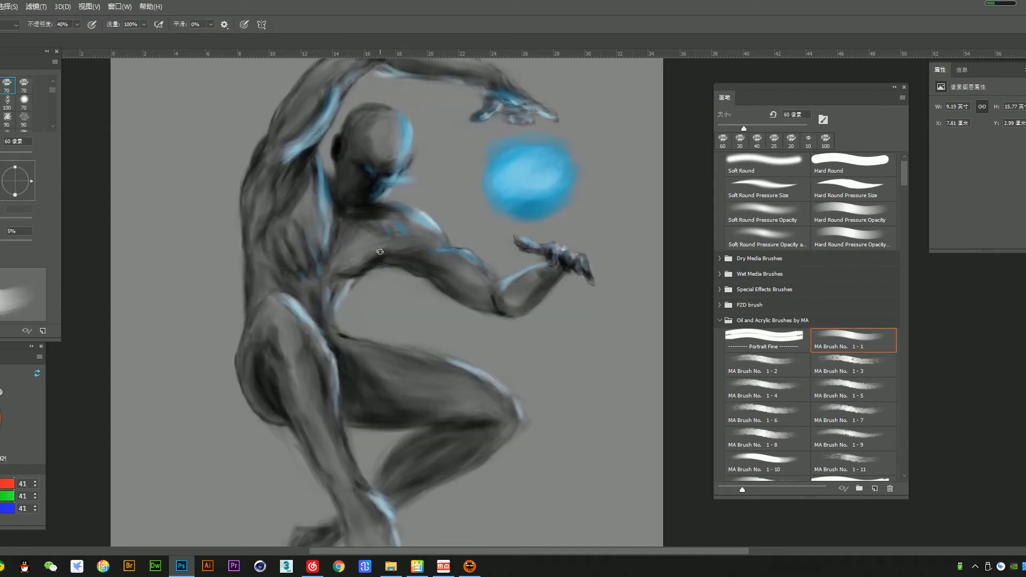
Sample light blue (R130 G203 B226) and strengthen the rim light along the raised thigh and knee.
left_click_drag(399, 327, 359, 251)
left_click(326, 280, "ctrl")
left_click(431, 290, "alt")
mouse_move(408, 284)
left_mouse_down()
mouse_move(465, 324)
mouse_move(460, 289)
left_mouse_up()
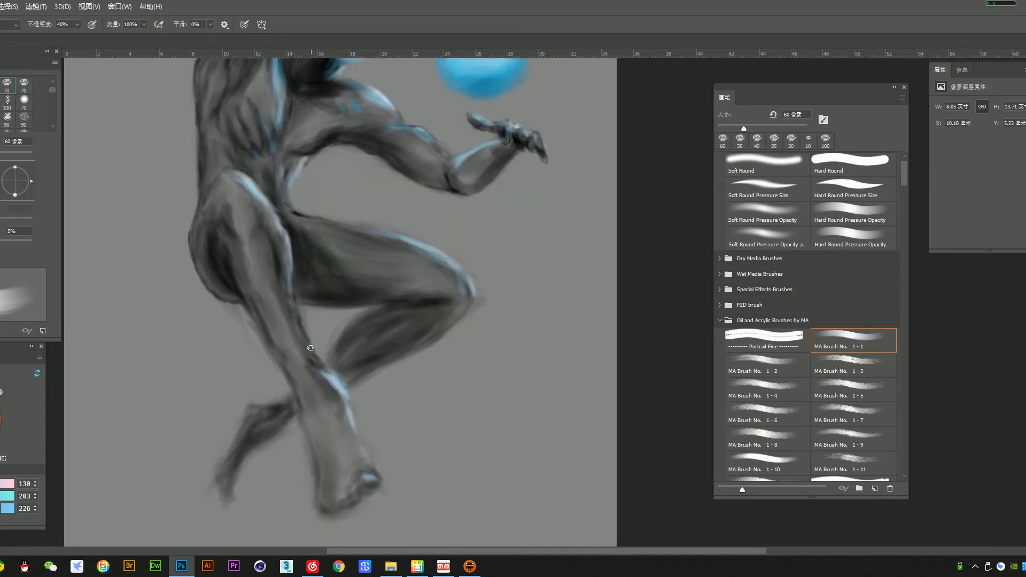
Reduce the brush to 30 px and extend the light blue rim light down the standing leg's shin to the ankle.
key("bracketleft")
key("bracketleft")
key("bracketleft")
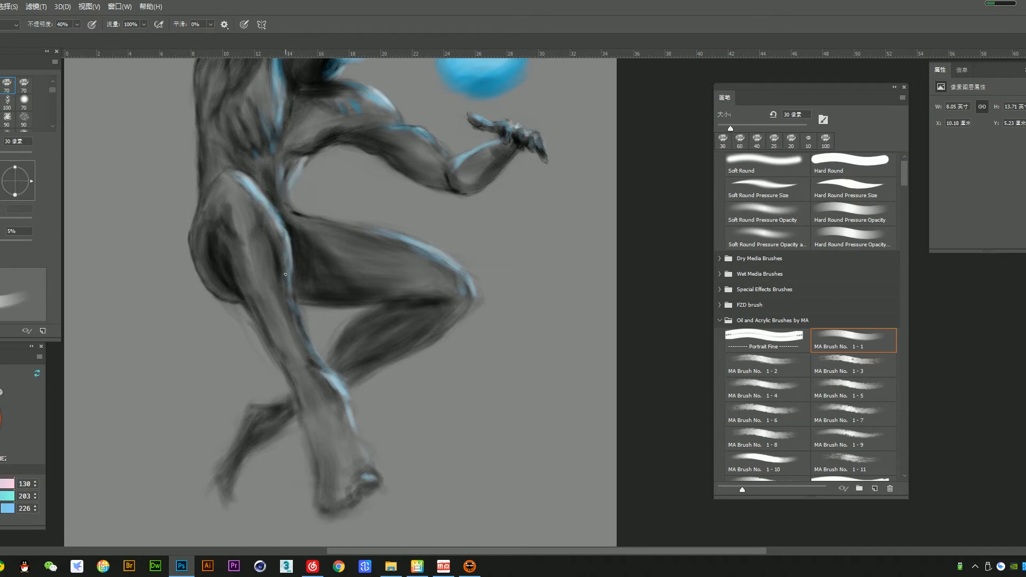
left_click_drag(361, 512, 335, 394)
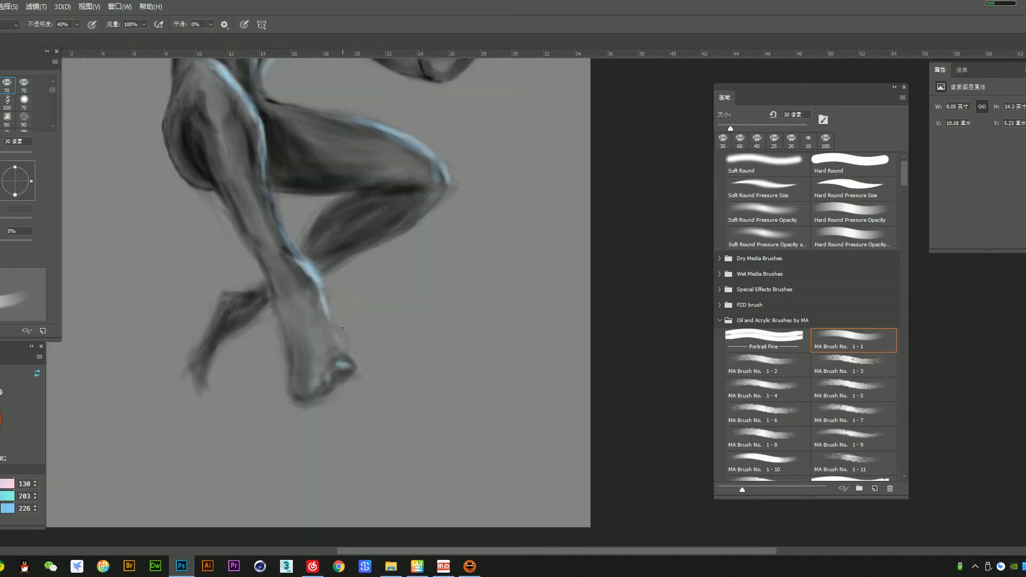
Sample the face's blue and paint it down the front of the face with a brush enlarged to 80 px.
left_click_drag(325, 299, 304, 400)
left_click_drag(437, 199, 474, 422)
left_click(350, 238, "alt")
key("bracketright")
key("bracketright")
key("bracketright")
key("bracketright")
key("bracketright")
left_click_drag(338, 211, 341, 244)
Choose dark blue (R36 G95 B110), blend it from the chin onto the front shoulder, and at 40 px along the outstretched forearm.
left_click(483, 287, "alt")
left_click(1, 417)
mouse_move(323, 260)
left_mouse_down()
mouse_move(329, 251)
mouse_move(324, 276)
mouse_move(369, 312)
left_mouse_up()
key("bracketleft")
key("bracketleft")
key("bracketleft")
key("bracketleft")
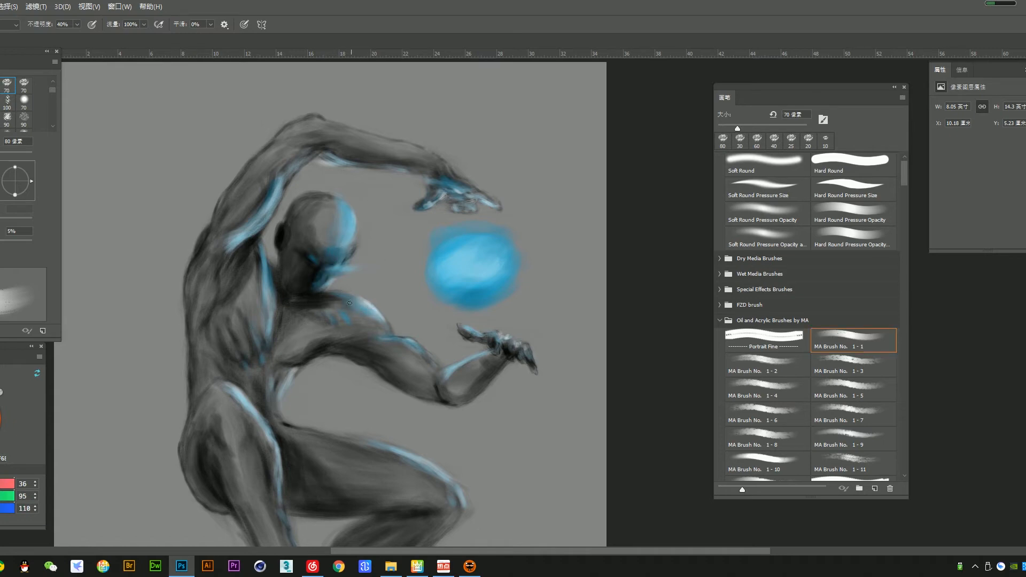
left_click_drag(445, 374, 480, 354)
mouse_move(311, 195)
left_mouse_down()
mouse_move(317, 88)
mouse_move(304, 206)
left_mouse_up()
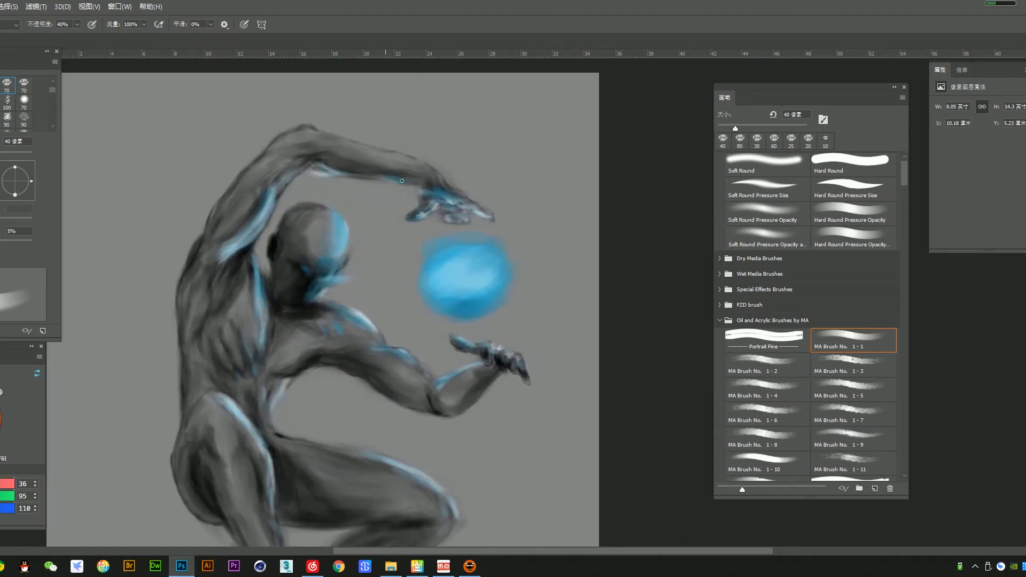
Paint white and light blue (R134 G206 B227) rim light along the raised forearm's underside up to the wrist at 40 px.
key("d")
key("x")
left_click_drag(324, 167, 355, 177)
mouse_move(392, 178)
left_mouse_down()
mouse_move(445, 194)
mouse_move(423, 185)
left_mouse_up()
left_click(470, 314, "alt")
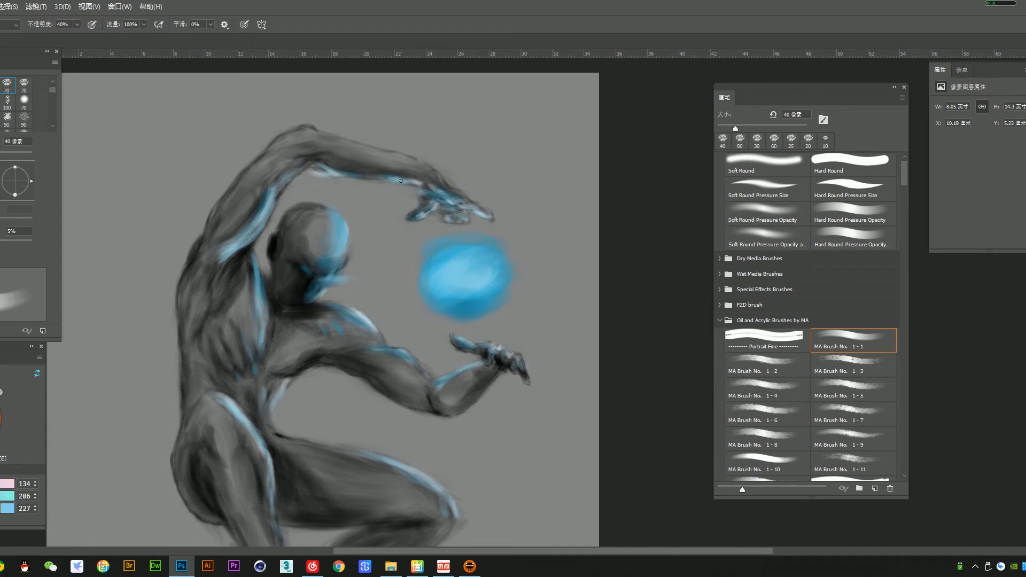
mouse_move(429, 189)
left_mouse_down()
mouse_move(467, 212)
mouse_move(425, 210)
left_mouse_up()
key("space")
left_click_drag(405, 267, 410, 252)
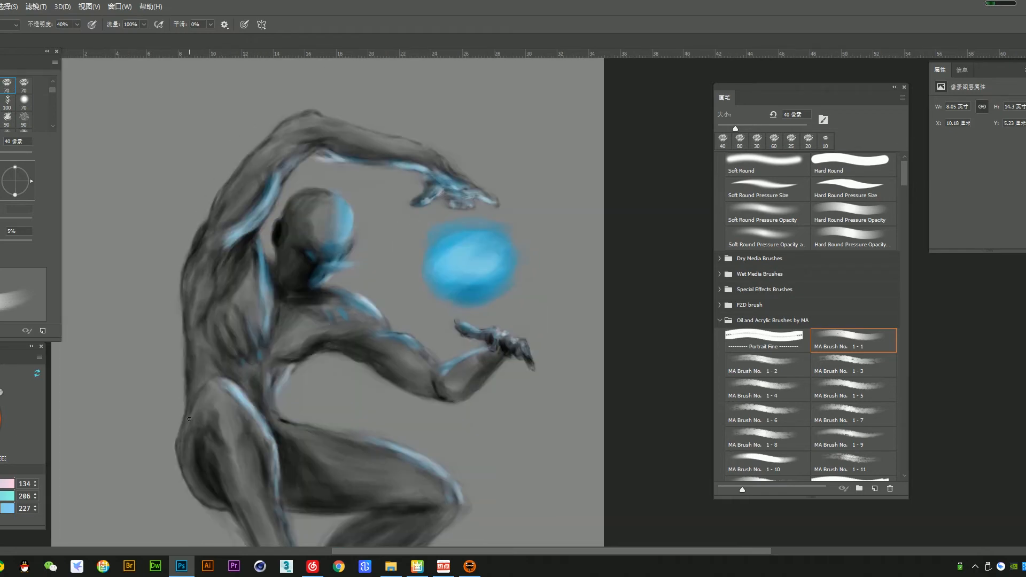
Sample blues from the raised hand and refine its palm and fingers, adjusting the brush to 35 px.
left_click(419, 204, "alt")
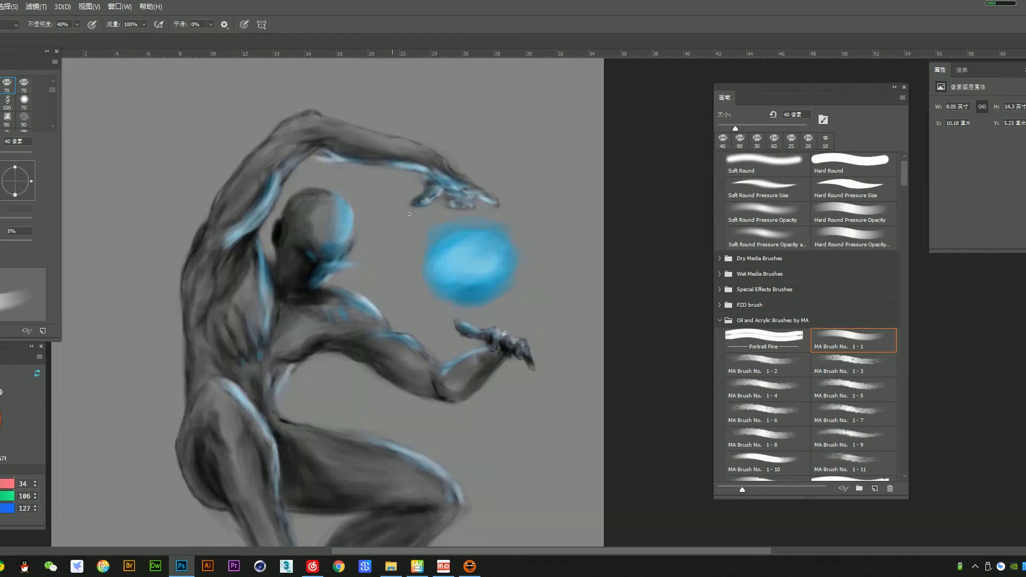
left_click(459, 187, "alt")
mouse_move(470, 193)
left_mouse_down()
mouse_move(490, 206)
mouse_move(466, 199)
left_mouse_up()
key("bracketleft")
key("bracketleft")
key("bracketleft")
key("bracketleft")
key("bracketright")
key("bracketright")
key("bracketright")
Sample blue-grey (R108 G149 B160) and tint the raised upper arm's inner edge at 50 px and 50% opacity.
key("d")
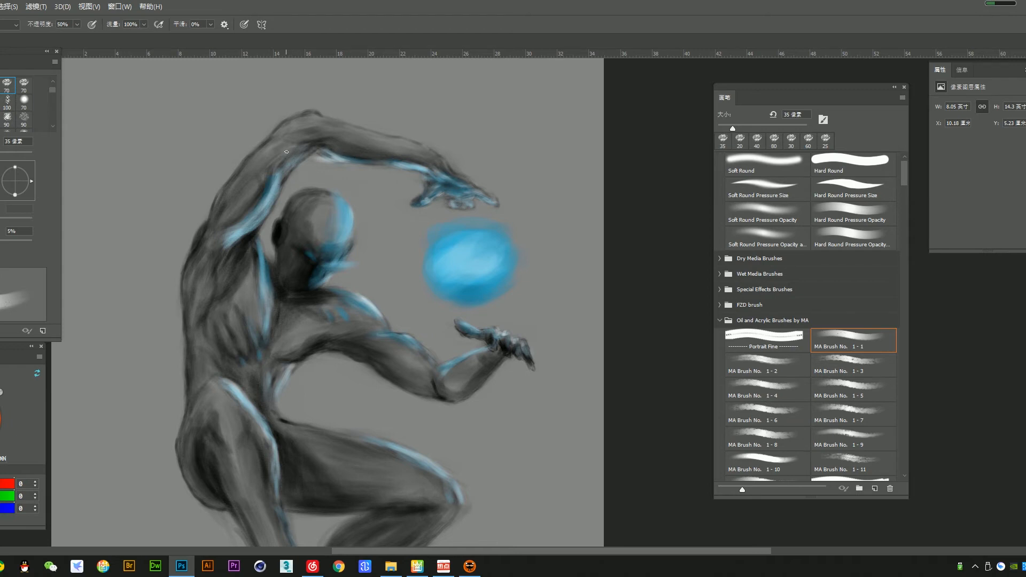
left_click(273, 191, "alt")
key("bracketright")
key("bracketright")
key("bracketright")
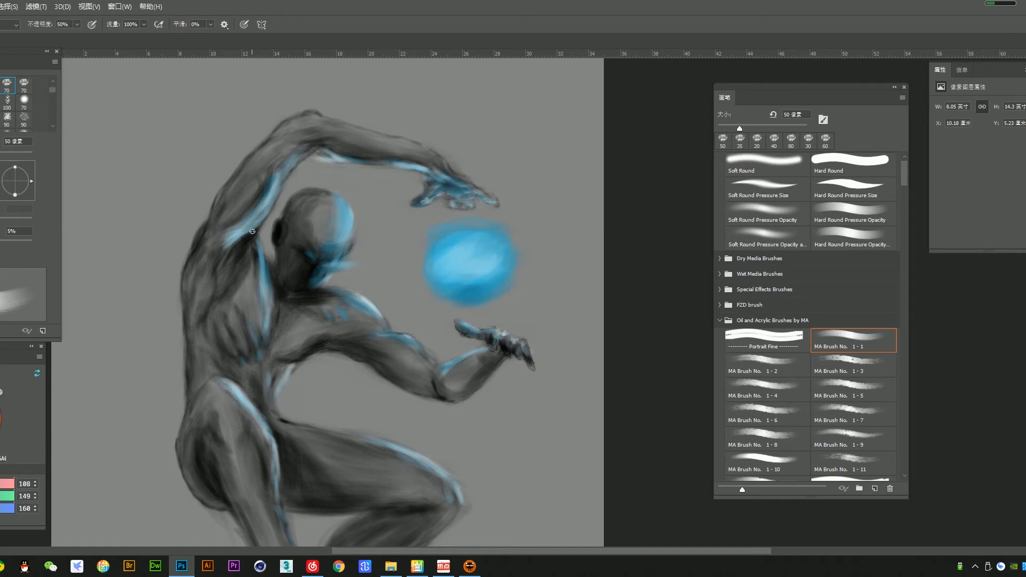
key("e")
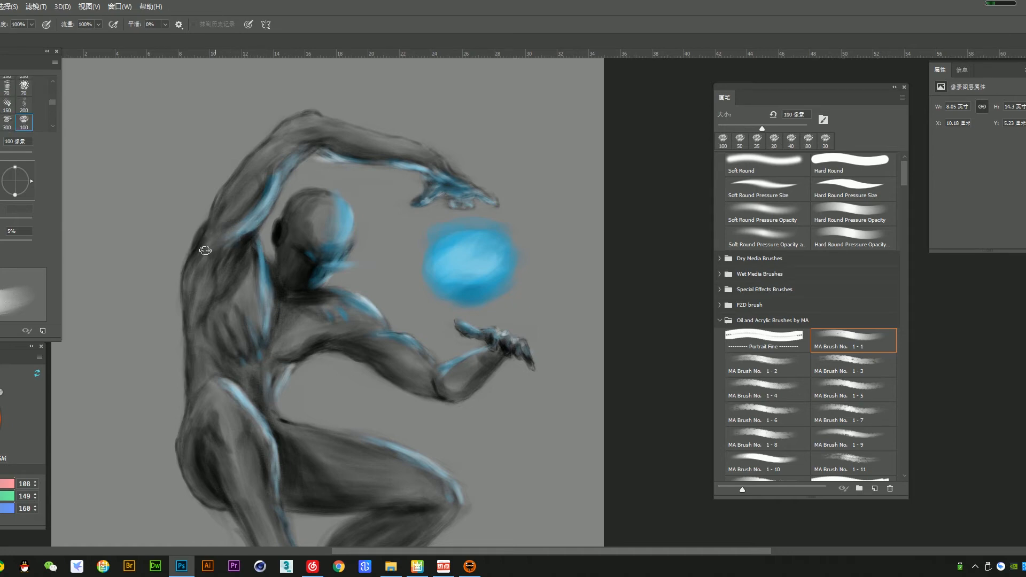
Brighten the raised arm's inner edge from armpit to elbow with light blue and white strokes at 50 px.
key("x")
left_click(480, 271, "alt")
key("b")
left_click(477, 284, "alt")
mouse_move(295, 160)
left_mouse_down()
mouse_move(253, 216)
mouse_move(297, 155)
left_mouse_up()
left_click_drag(278, 245, 318, 182)
key("x")
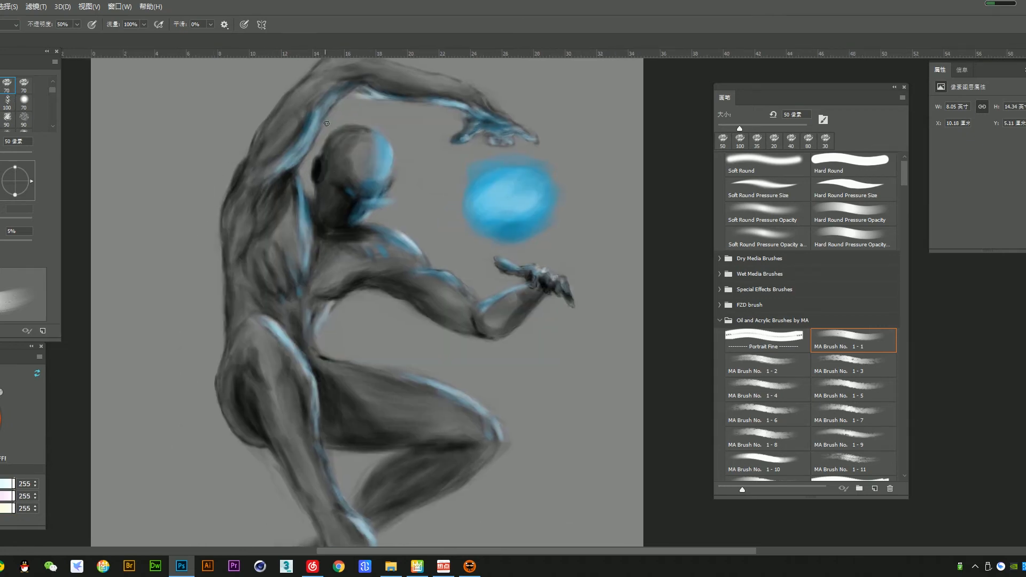
mouse_move(301, 149)
left_mouse_down()
mouse_move(318, 130)
mouse_move(288, 161)
mouse_move(348, 88)
mouse_move(382, 92)
left_mouse_up()
key("e")
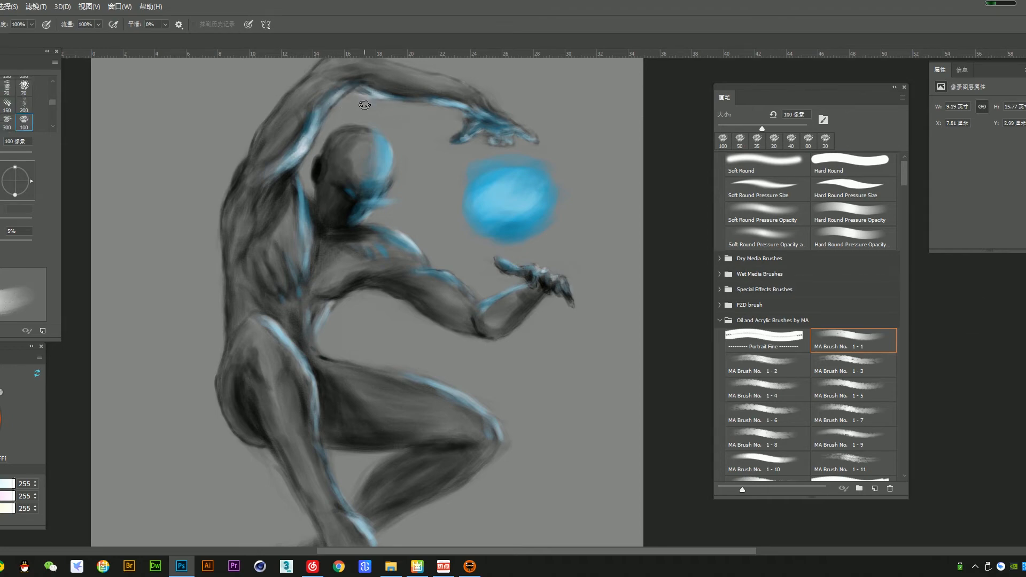
Sample light blue (R128 G203 B225) and pale grey-blue (R200 G212 B215) and refine the raised arm's highlight at 30% opacity, down to 25 px.
key("b")
left_click(508, 198, "alt")
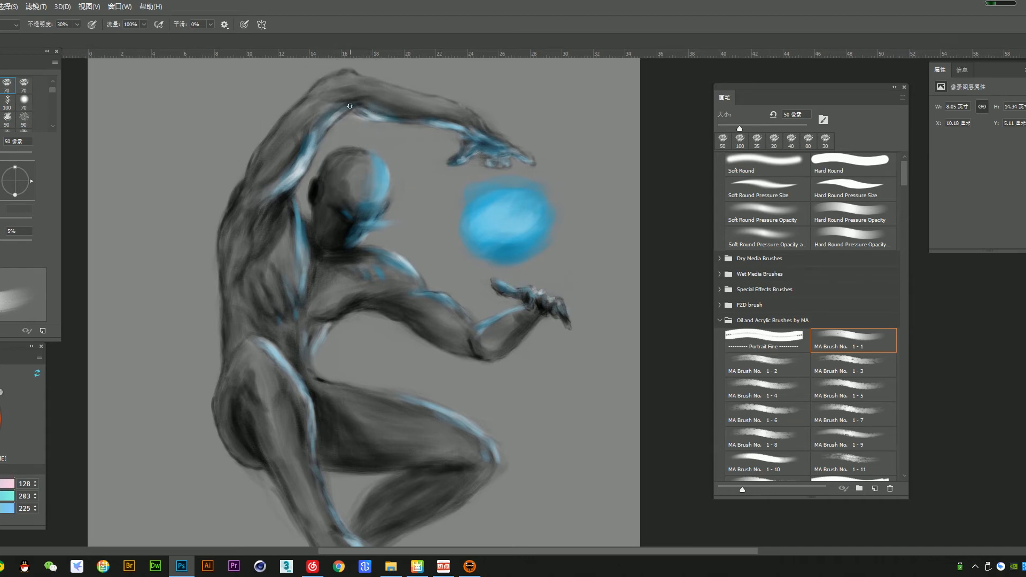
key("bracketleft")
key("bracketleft")
key("bracketleft")
key("bracketleft")
key("bracketleft")
left_click(500, 212, "alt")
left_click(301, 177, "alt")
key("ctrl+space")
left_click_drag(291, 262, 414, 243)
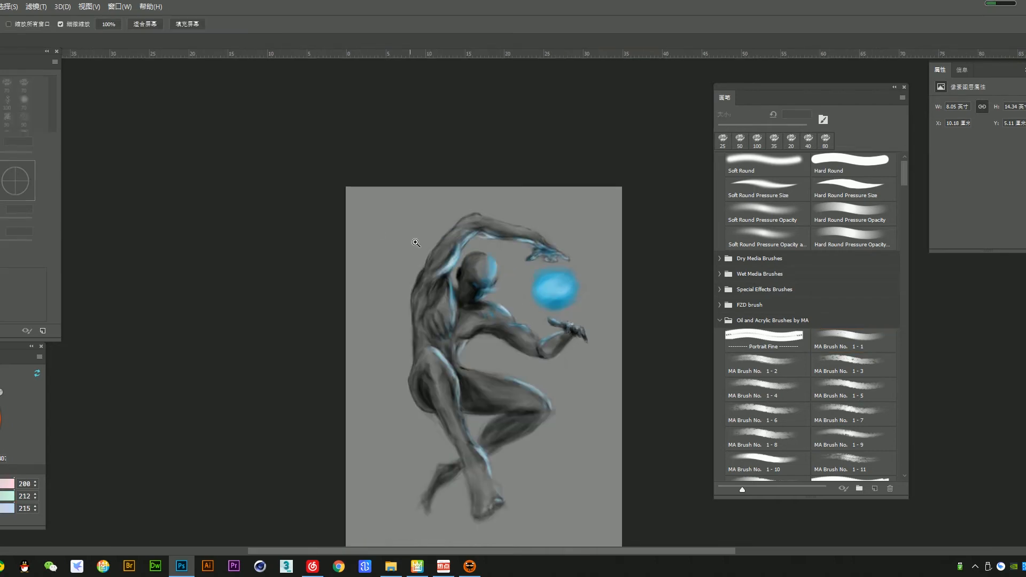
left_click_drag(441, 326, 358, 258)
left_click_drag(386, 215, 391, 241)
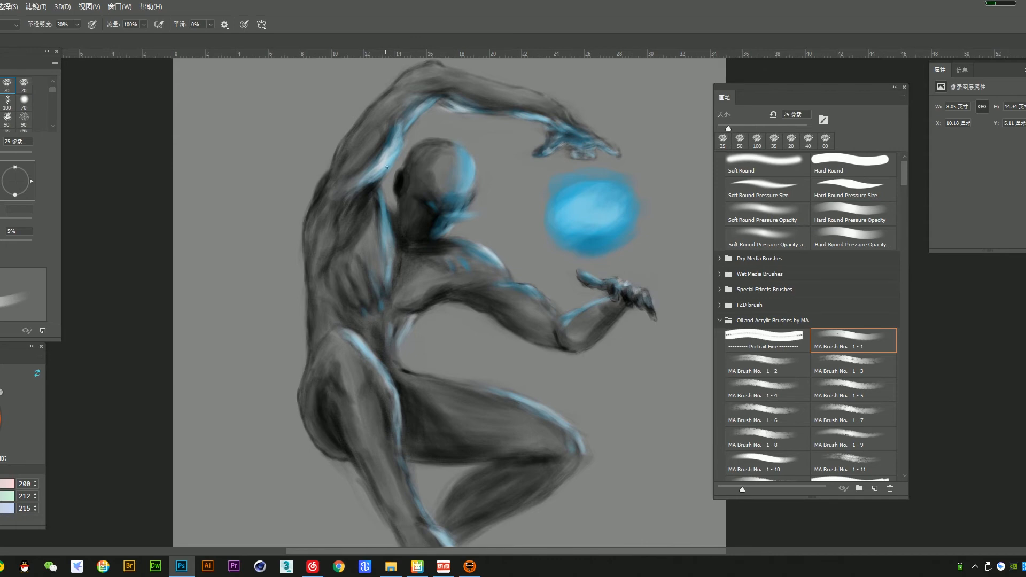
Choose dark blue-grey (R38 G76 B85) and soften the upper arm's highlight edge and the torso's side rim at 60 px.
left_click(385, 155, "alt")
left_click(0, 428)
key("bracketright")
key("bracketright")
key("bracketright")
key("bracketright")
key("bracketright")
key("bracketright")
left_click_drag(387, 147, 362, 177)
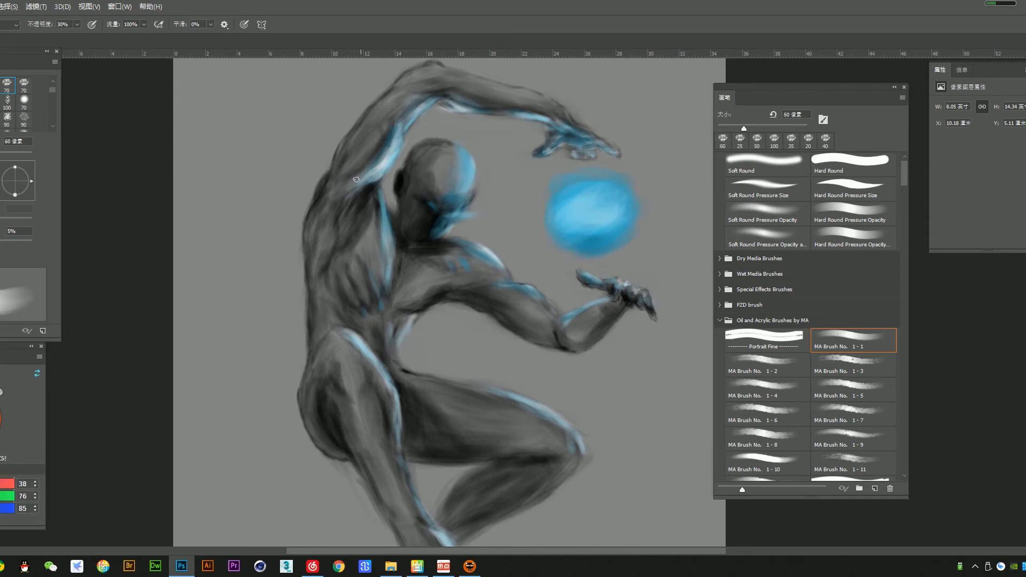
left_click_drag(380, 204, 381, 250)
Sample light blue (R115 G199 B222) and add 40 px highlights on the front shoulder and the outstretched upper arm.
left_click(588, 211, "alt")
key("bracketleft")
key("bracketleft")
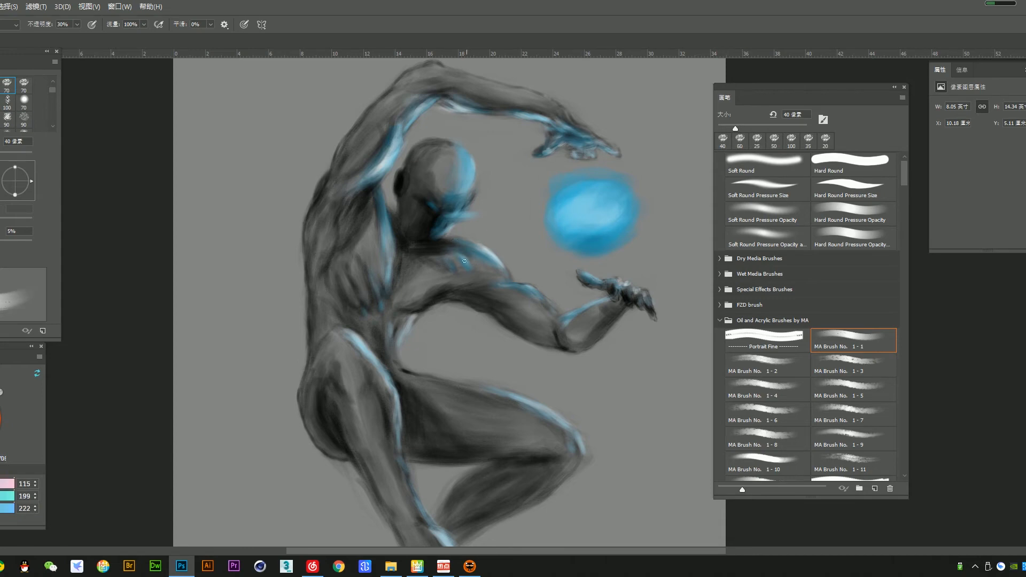
left_click(467, 255, "alt")
mouse_move(514, 283)
left_mouse_down()
mouse_move(488, 268)
mouse_move(514, 279)
left_mouse_up()
Paint the outstretched forearm with blues (R131 G205 B226, R36 G142 B173) at 40 px and dark blue (R35 G94 B112) at 90 px.
left_click(556, 202, "alt")
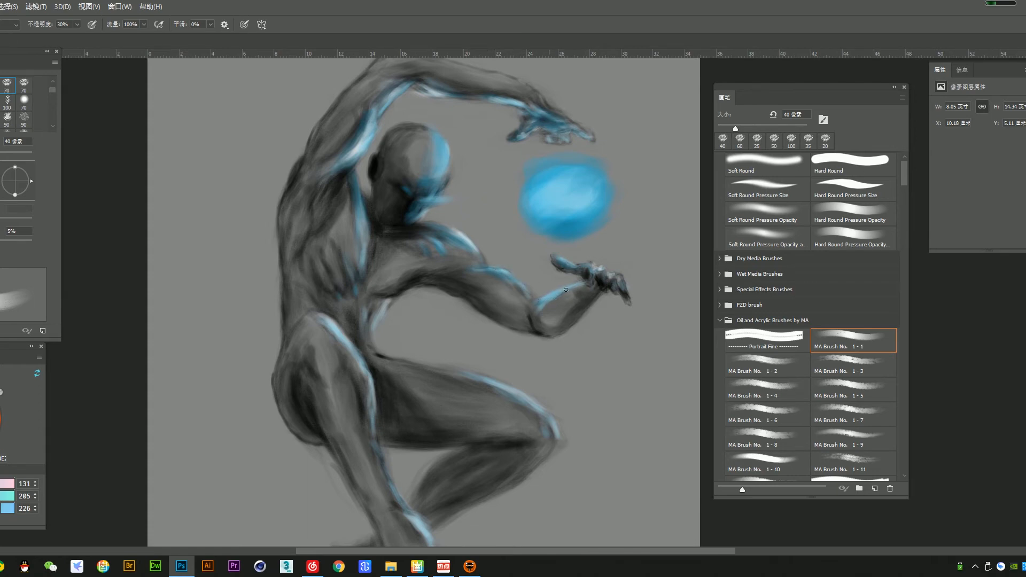
left_click(584, 222, "alt")
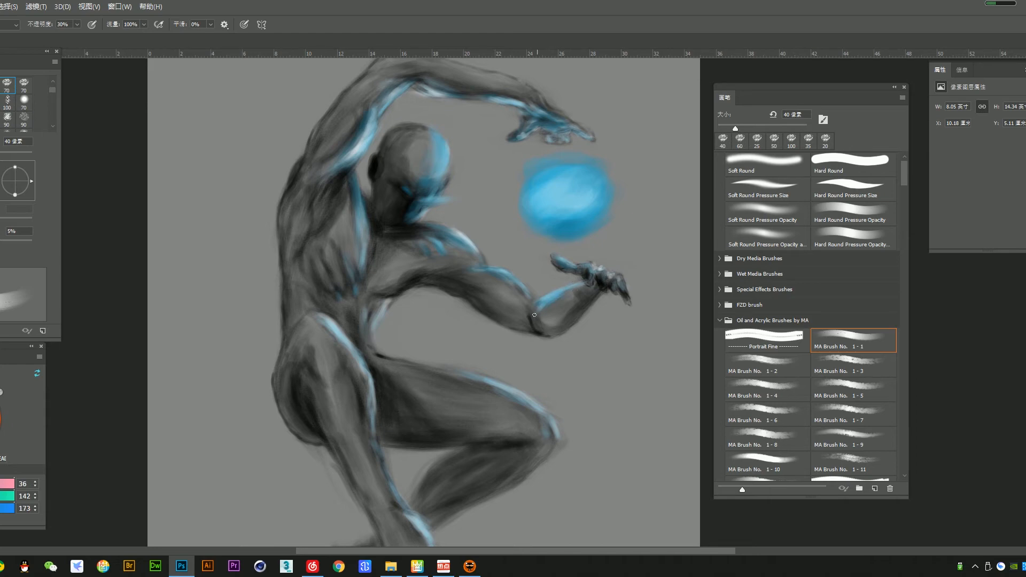
key("bracketright")
key("bracketright")
left_click(1, 429)
key("bracketright")
key("bracketright")
key("bracketright")
left_click_drag(551, 309, 542, 313)
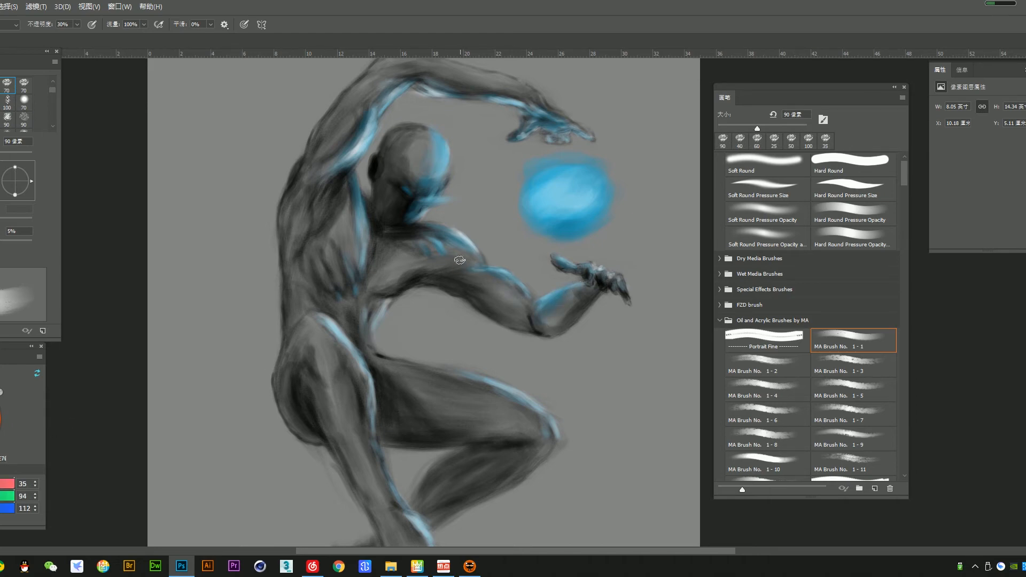
Sample light blue (R127 G205 B227) and strengthen the standing leg's rim light at 40 px, switching to 25 px and 50% opacity.
scroll(449, 266, "down", 3)
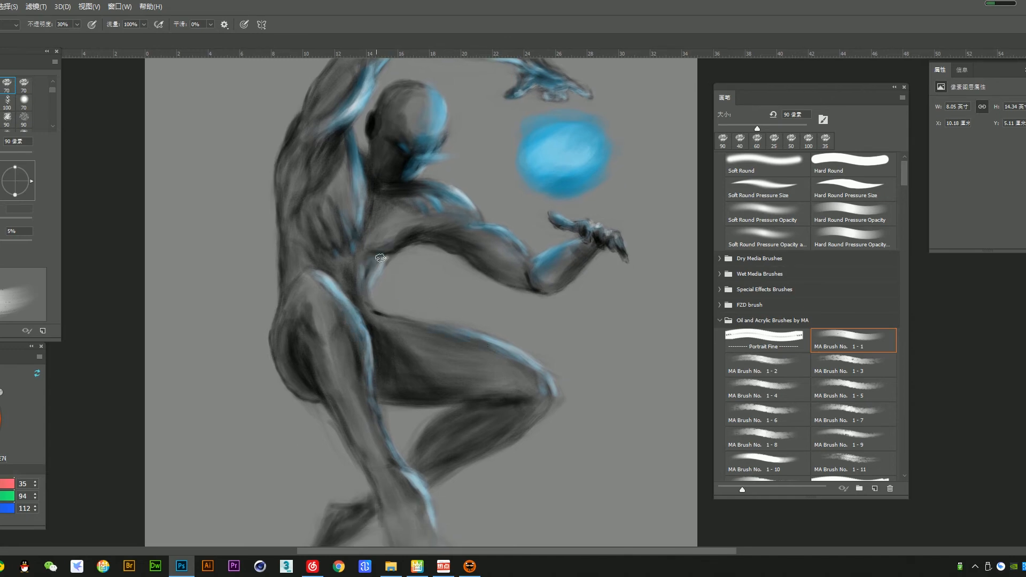
key("z")
left_click(449, 283, "alt")
left_click(450, 283, "alt")
left_click(432, 348)
key("b")
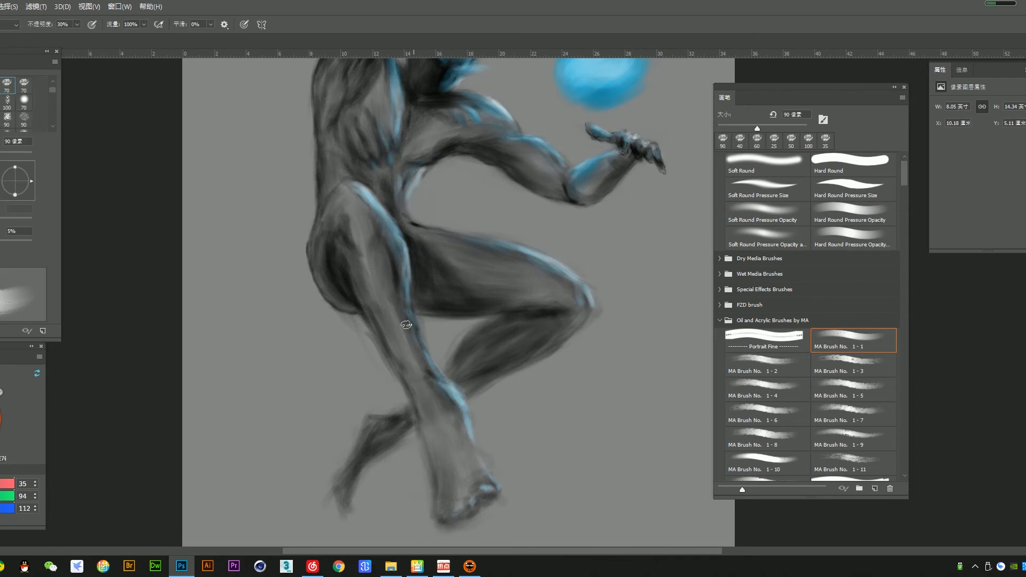
left_click_drag(605, 157, 585, 220)
left_click(585, 126, "alt")
key("bracketleft")
key("bracketleft")
key("bracketleft")
key("bracketleft")
key("bracketleft")
left_click_drag(382, 352, 400, 264)
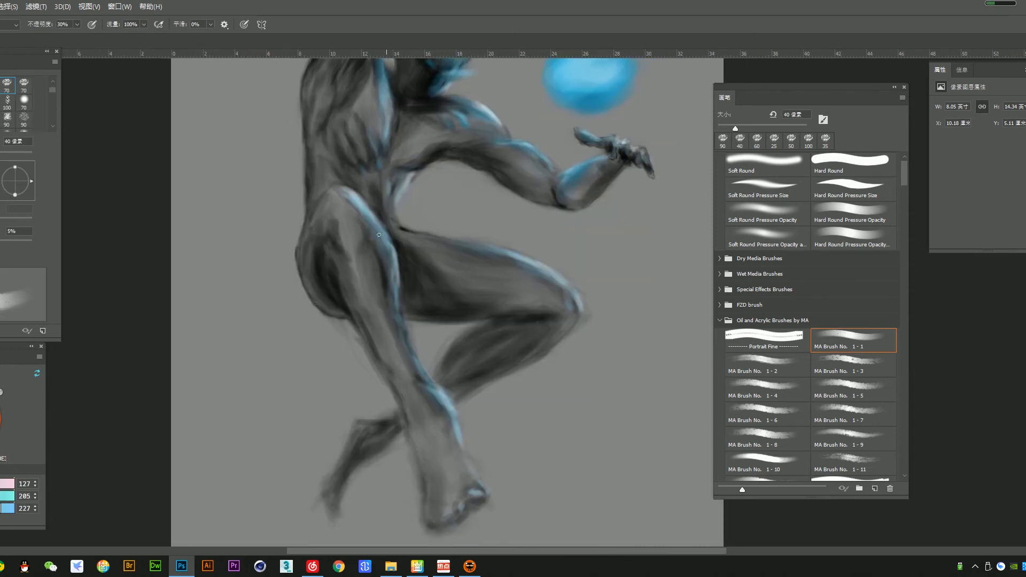
key("bracketleft")
key("5")
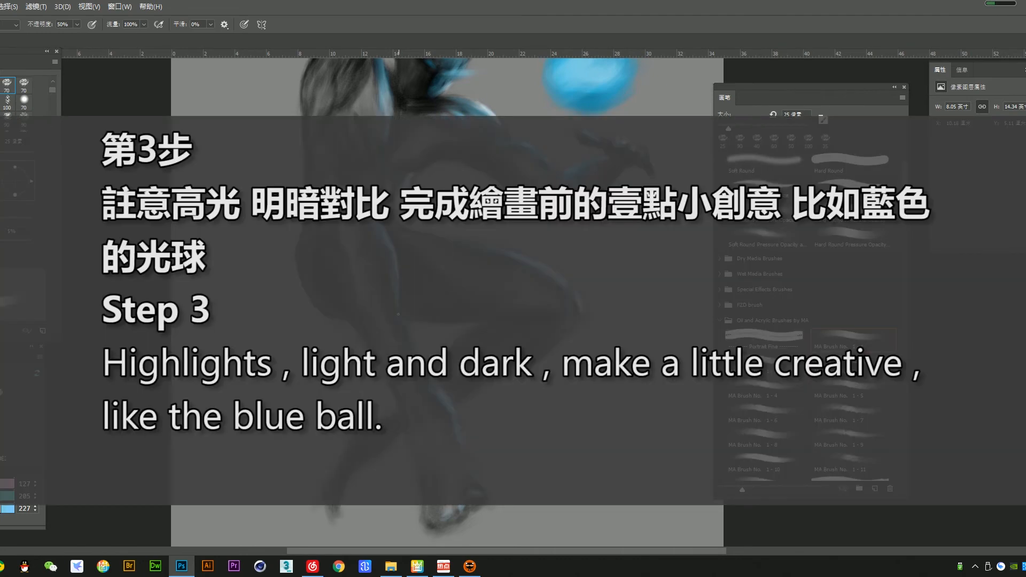
Sample dark blue (R42 G89 B100) and softly shade the face at 70 px and 10% opacity.
key("e")
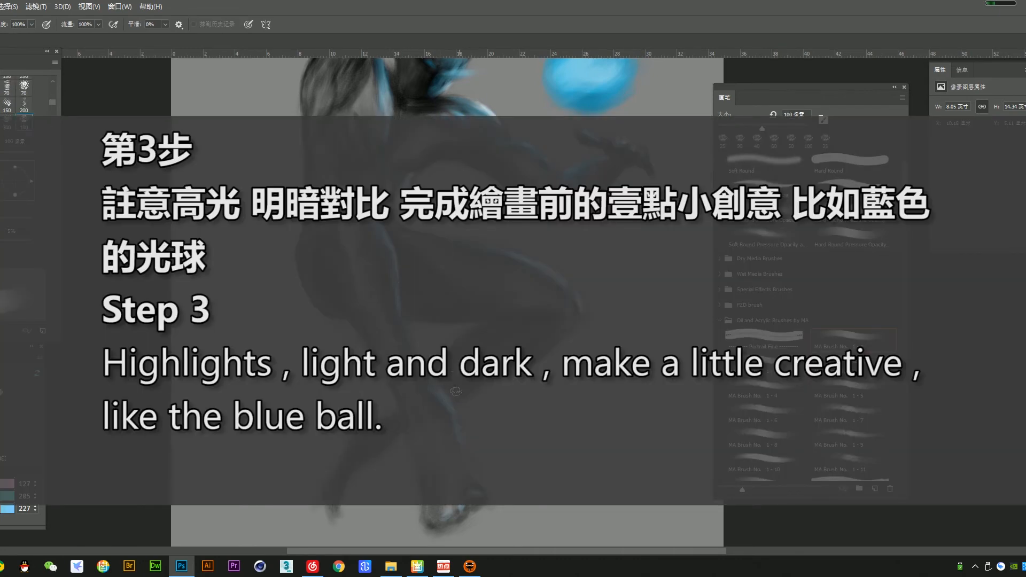
key("b")
key("x")
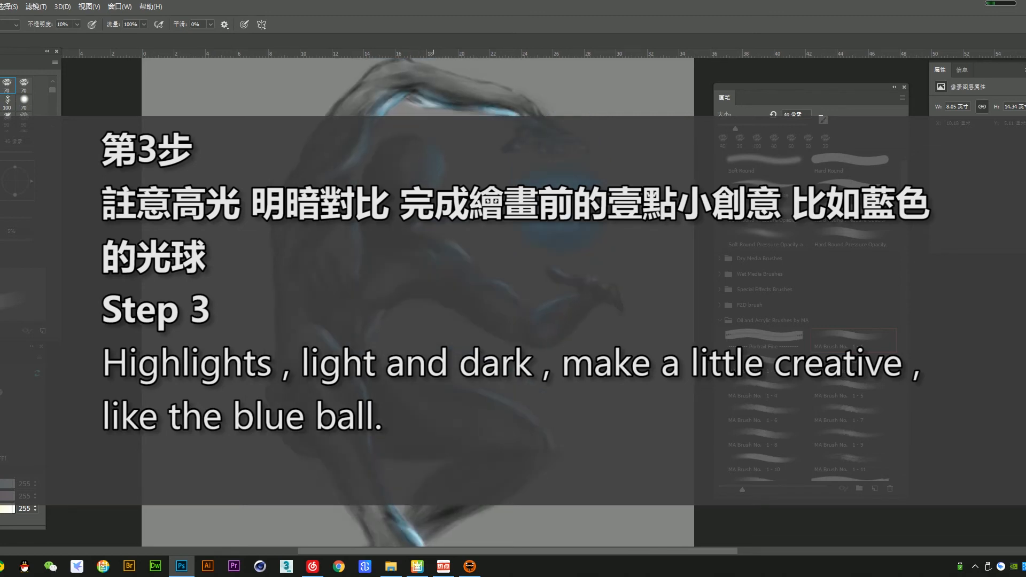
left_click(419, 155, "alt")
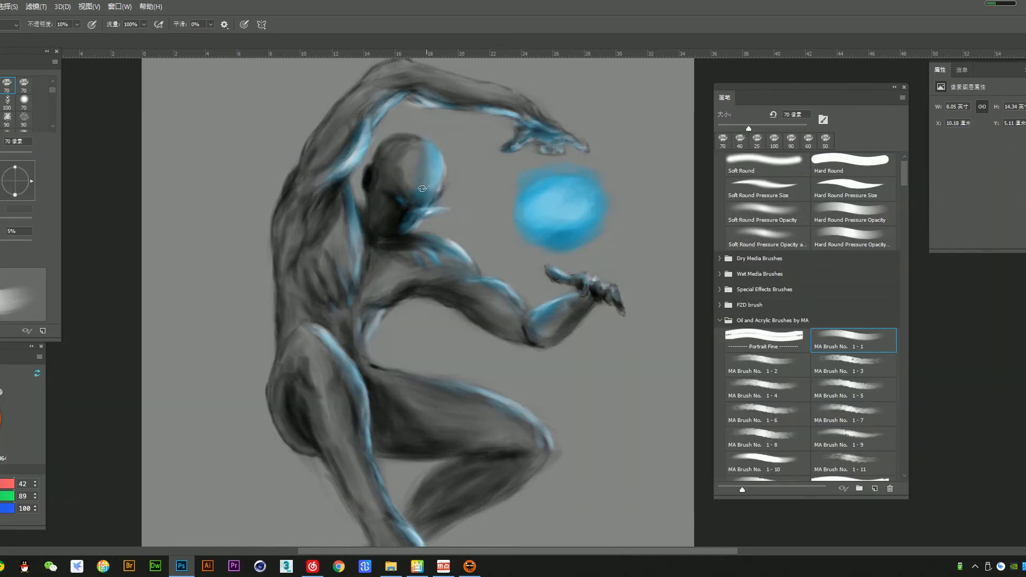
left_click_drag(374, 123, 364, 164)
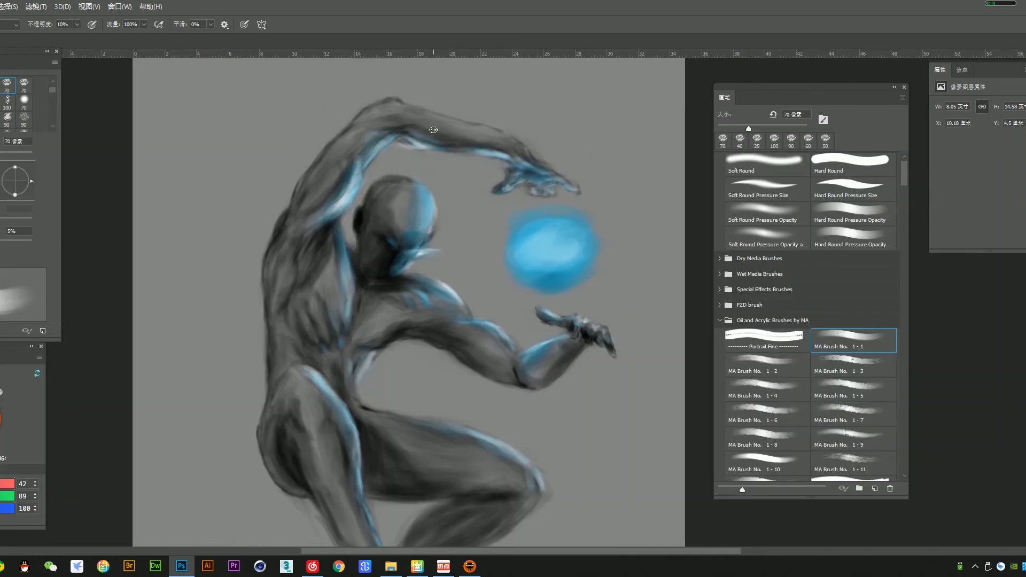
Round out the ball at 175 px and 40% opacity, blending light blue (R125 G203 B225) with deeper blue (R38 G139 B168) around its edge.
key("z")
left_click(376, 215, "alt")
left_click_drag(390, 241, 428, 230)
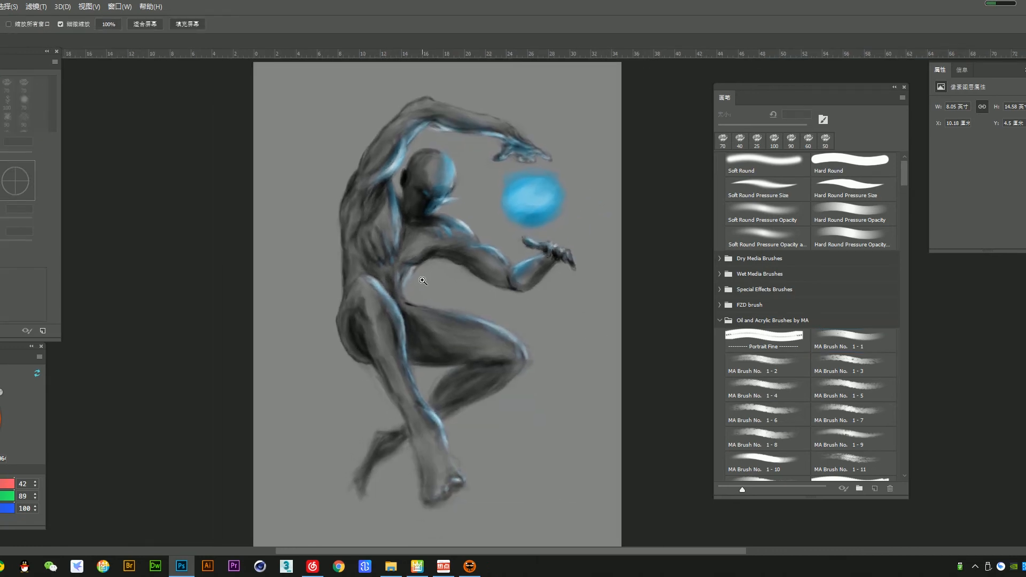
left_click(456, 236)
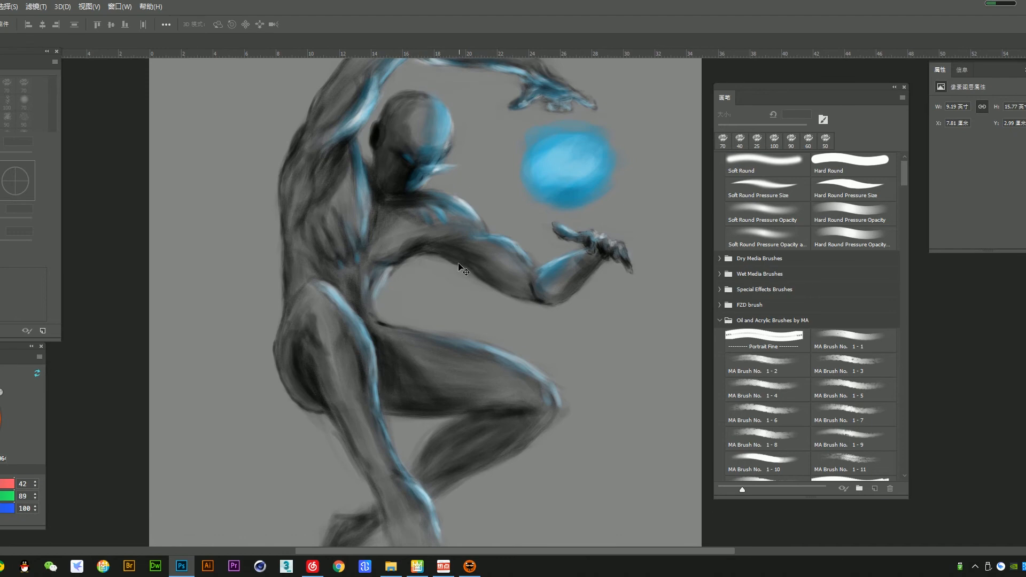
key("b")
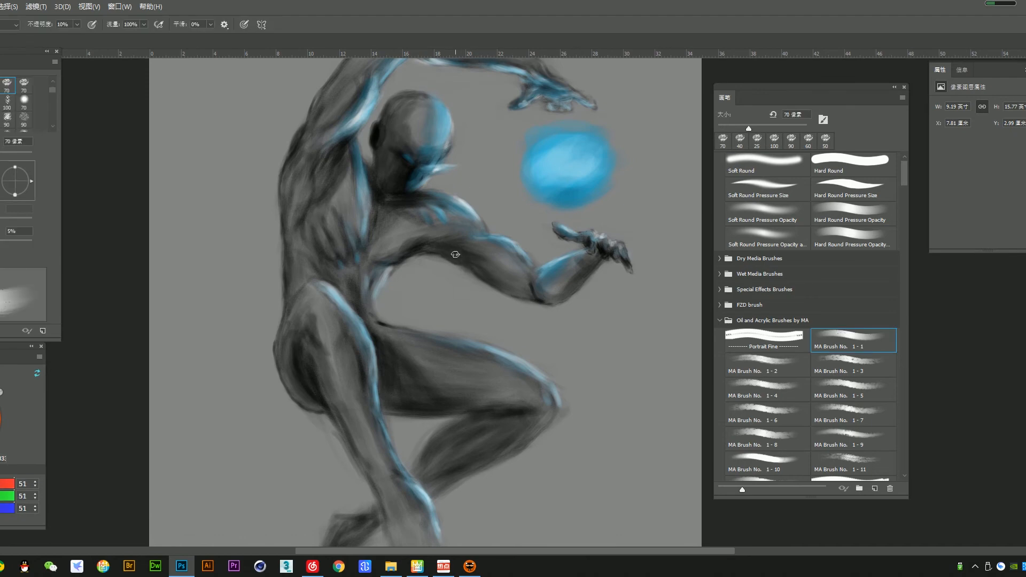
left_click(565, 164, "alt")
scroll(529, 204, "up", 2)
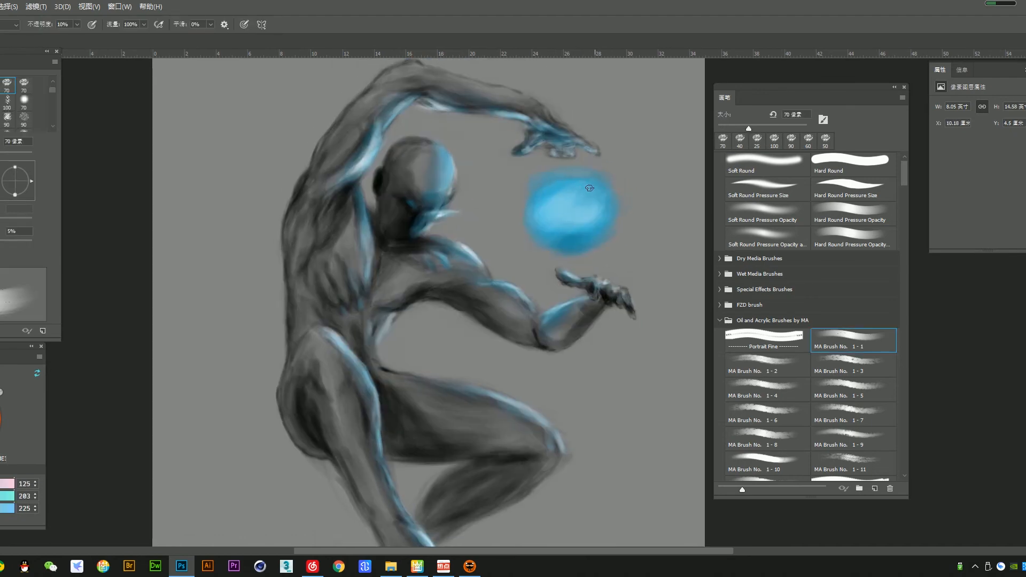
key("bracketright")
key("bracketright")
key("bracketright")
key("bracketright")
key("bracketright")
key("bracketright")
left_click(577, 246, "alt")
key("4")
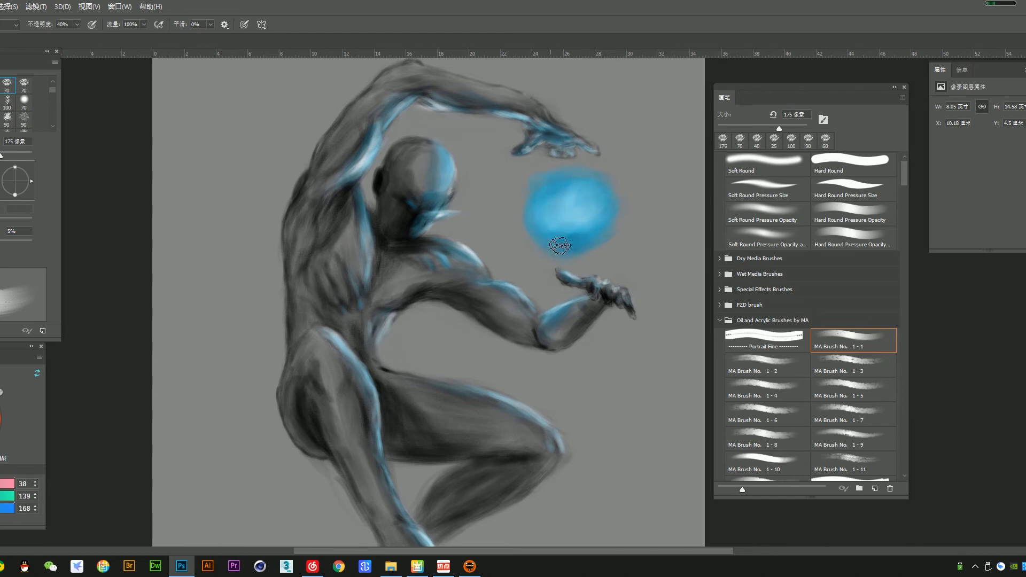
left_click(586, 224, "alt")
mouse_move(568, 188)
left_mouse_down()
mouse_move(564, 236)
mouse_move(591, 193)
mouse_move(563, 185)
left_mouse_up()
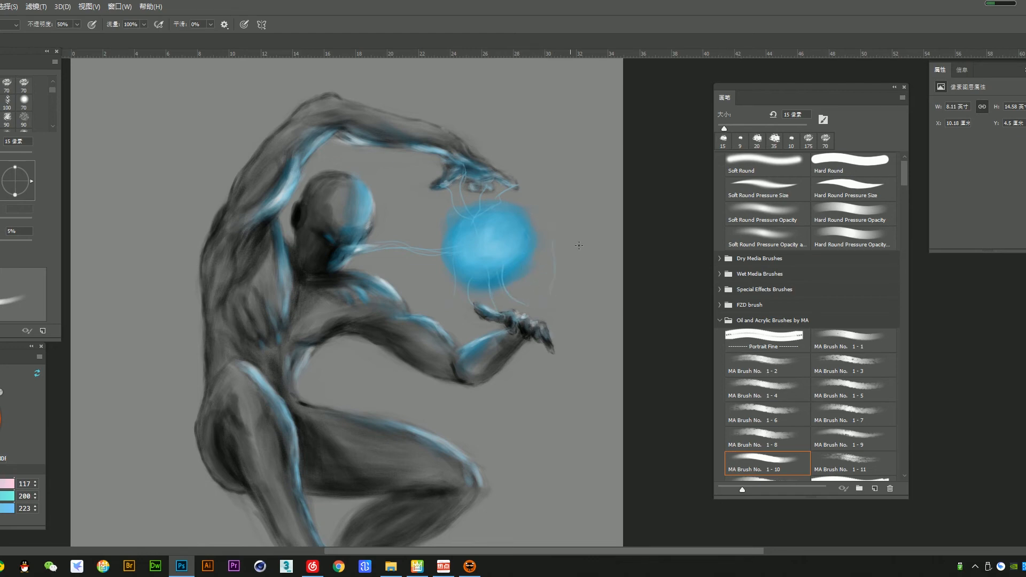
Try replacing the last thin light blue strand (R117 G200 B223) on the ball's outer side at 15 px.
key("ctrl+z")
left_click_drag(530, 211, 549, 286)
scroll(426, 316, "left", 2)
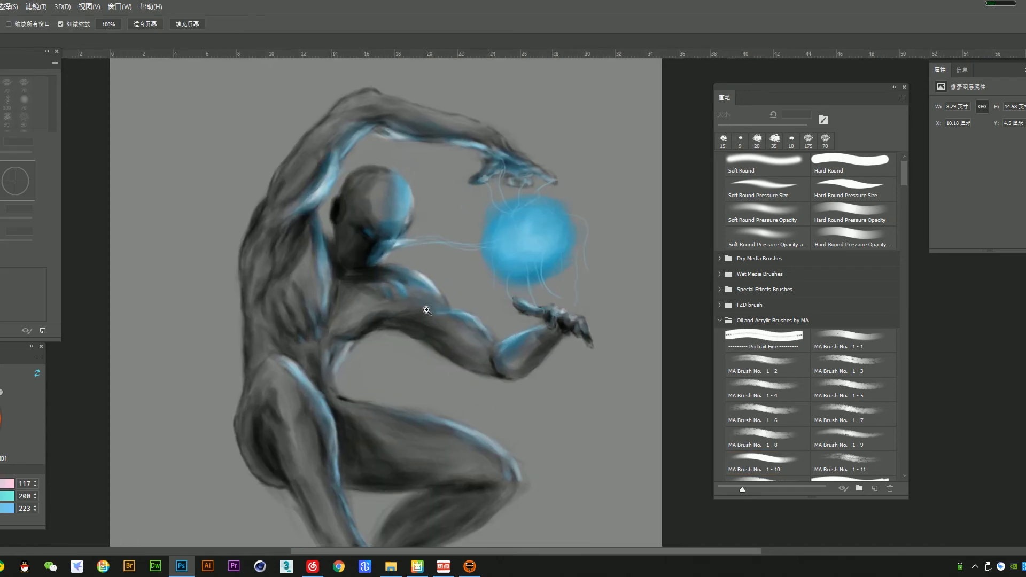
Undo all the thin strands drawn between the ball, the hands and the face.
key("ctrl+z")
key("ctrl+z")
key("ctrl+z")
key("ctrl+z")
key("ctrl+z")
key("ctrl+z")
key("ctrl+z")
key("ctrl+z")
key("ctrl+z")
key("ctrl+z")
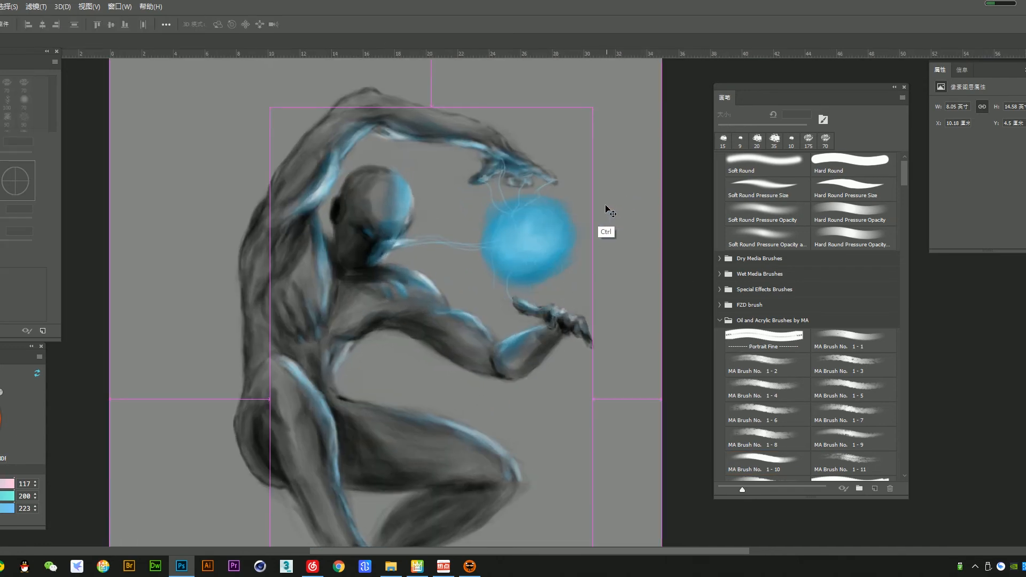
key("ctrl+z")
left_click_drag(591, 181, 586, 212)
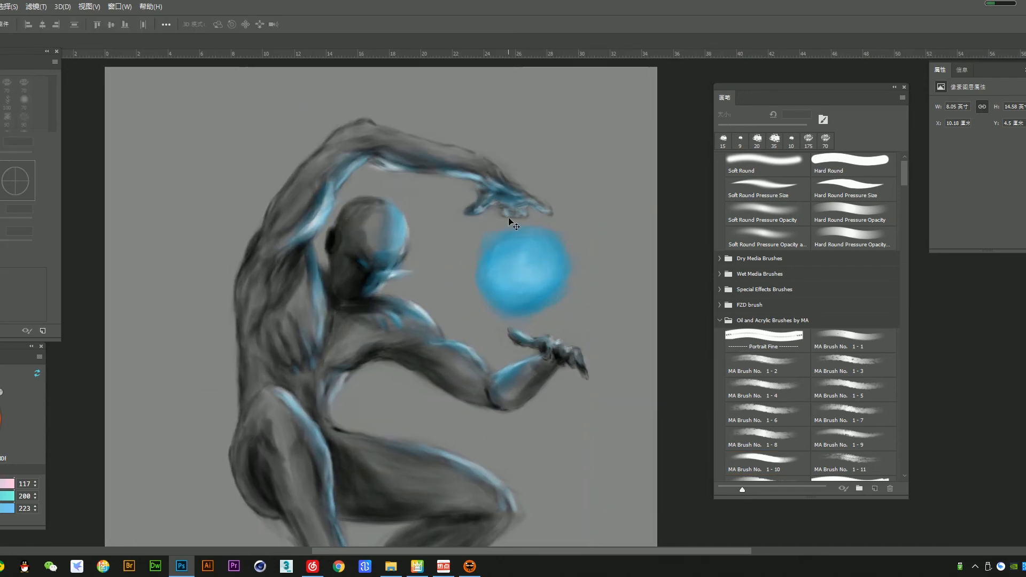
Sample blue (R68 G169 B198) and paint wisps from the ball toward the hands and face at 50 px and 50% opacity.
left_click(505, 251, "alt")
key("]")
key("]")
key("]")
key("]")
key("]")
key("]")
key("]")
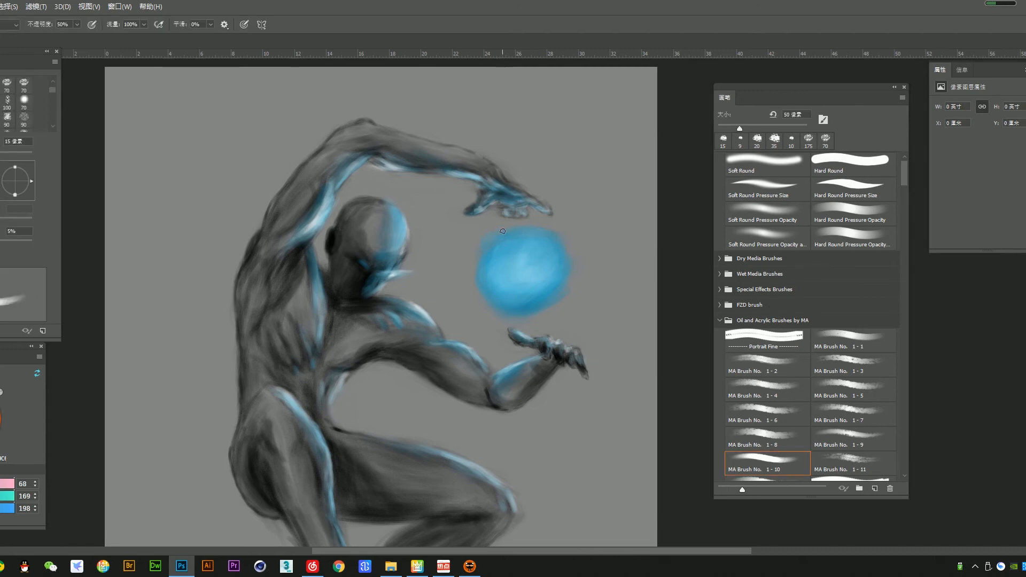
left_click_drag(507, 218, 515, 240)
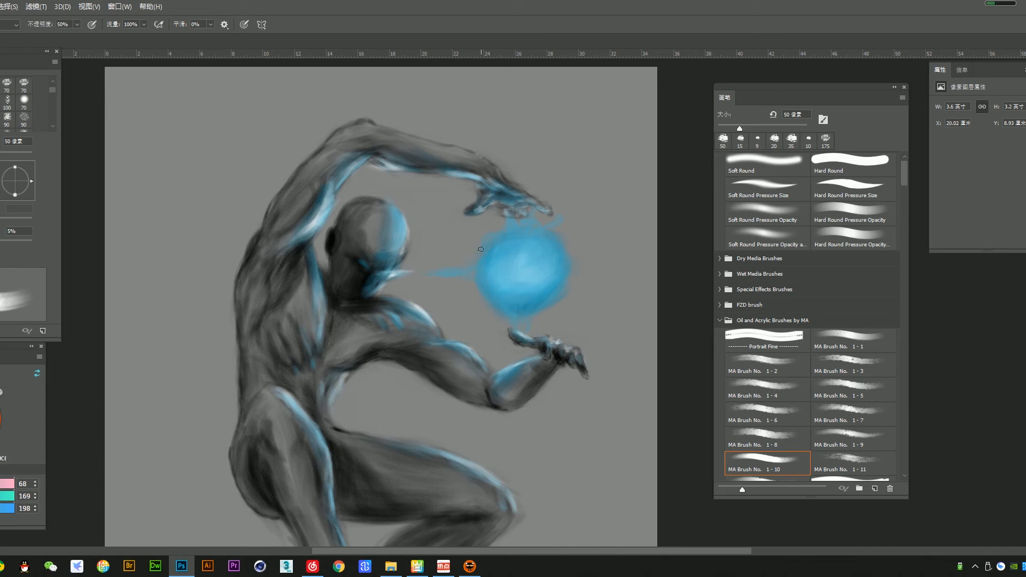
left_click_drag(538, 225, 538, 218)
key("d")
key("x")
mouse_move(505, 278)
left_mouse_down()
mouse_move(526, 285)
mouse_move(522, 268)
mouse_move(499, 272)
mouse_move(544, 280)
mouse_move(535, 293)
mouse_move(558, 272)
left_mouse_up()
key("ctrl+z")
Blend light blue (R115 G199 B223) sampled from the ball into its surface at 125 px and 50% opacity.
left_click(523, 265, "alt")
key("bracketright")
key("bracketright")
key("bracketright")
key("bracketright")
key("bracketright")
key("bracketright")
left_click(1, 398)
left_click(551, 251, "alt")
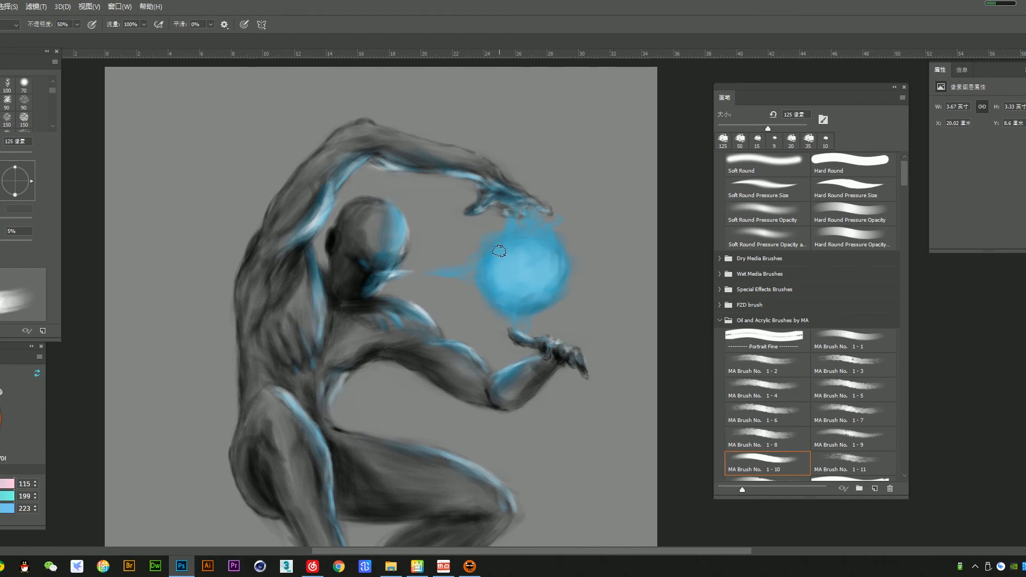
Build up a soft light blue glow over the ball at 300 px and 10% opacity.
key("bracketright")
key("bracketright")
key("bracketright")
key("bracketright")
key("bracketright")
key("1")
mouse_move(533, 236)
left_mouse_down()
mouse_move(498, 246)
mouse_move(542, 284)
mouse_move(552, 238)
mouse_move(531, 301)
left_mouse_up()
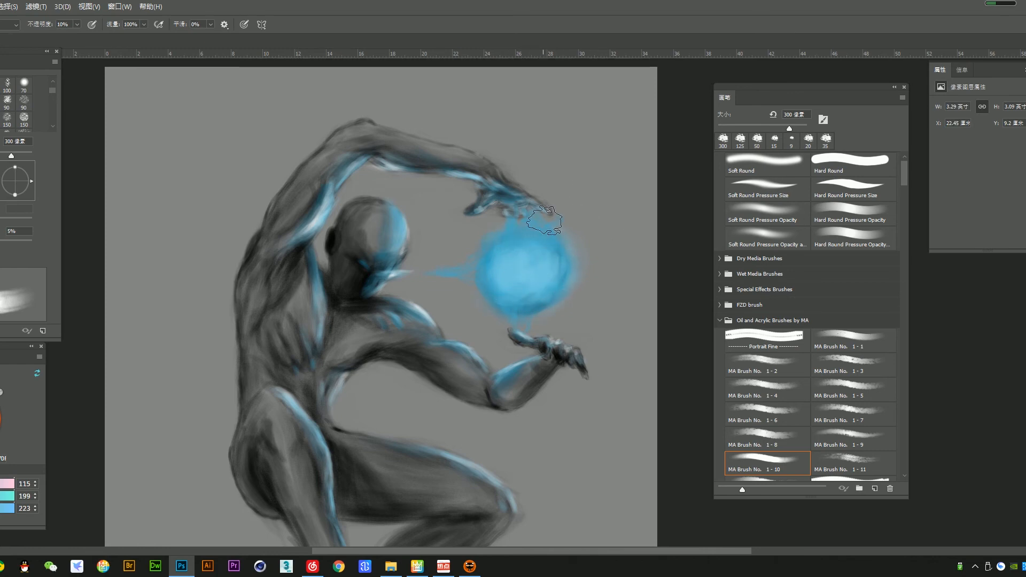
Fill a circular selection covering the whole ball with light blue (R115 G199 B223) and deselect it.
key("alt+bracketleft")
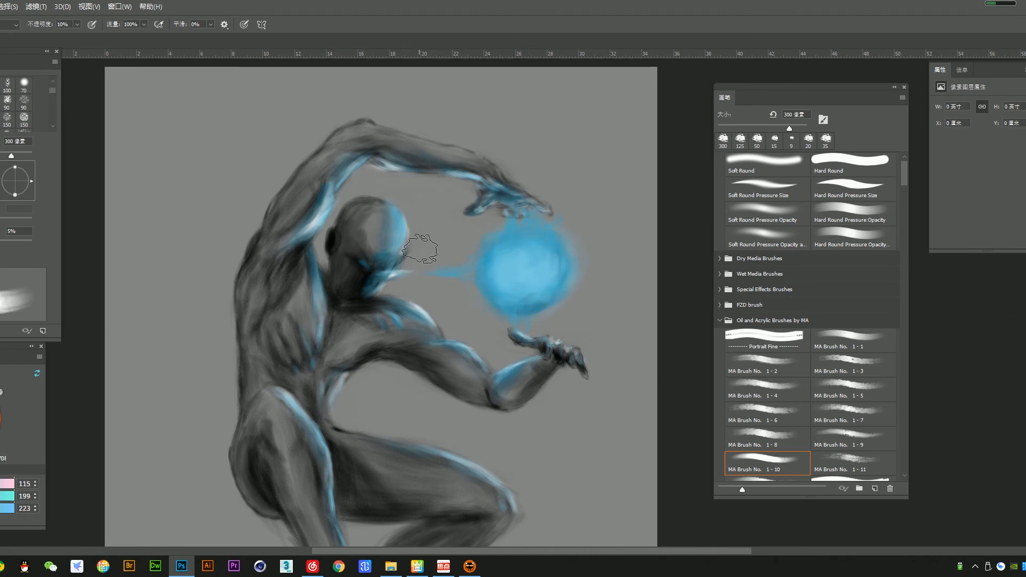
key("l")
key("m")
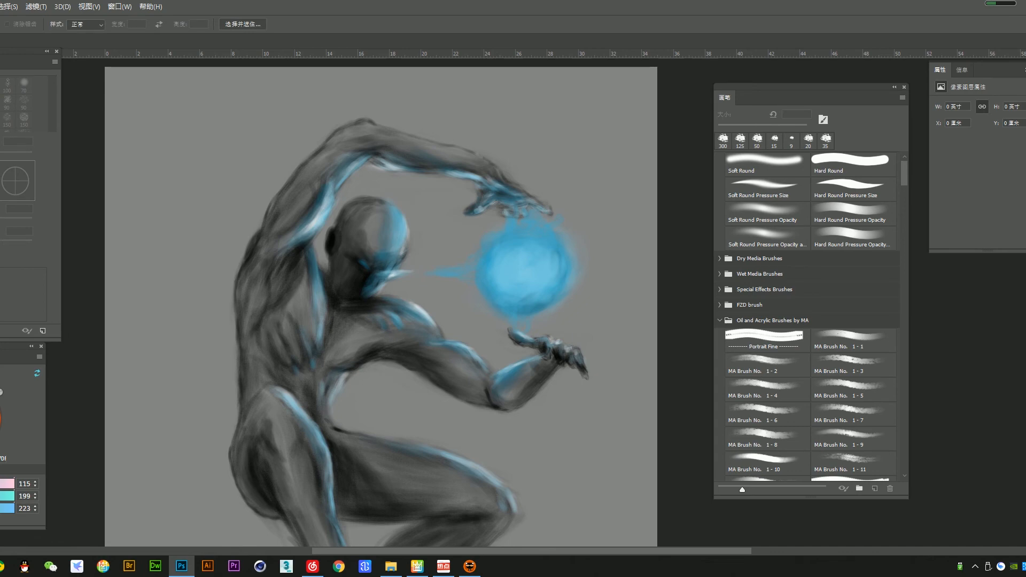
key("shift+m")
mouse_move(469, 220)
left_mouse_down()
mouse_move(563, 301)
mouse_move(582, 335)
left_mouse_up()
key("g")
left_click(526, 260)
key("ctrl+d")
key("v")
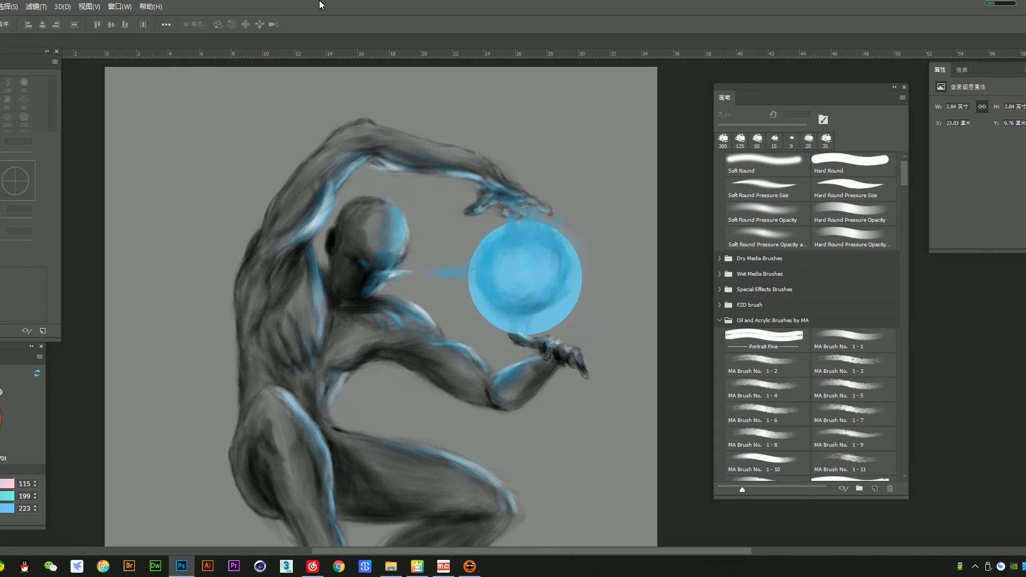
Apply a Gaussian blur with a 9.0 px radius to the filled blue circle.
left_click(0, 7)
left_click(36, 7)
mouse_move(49, 149)
left_click(178, 182)
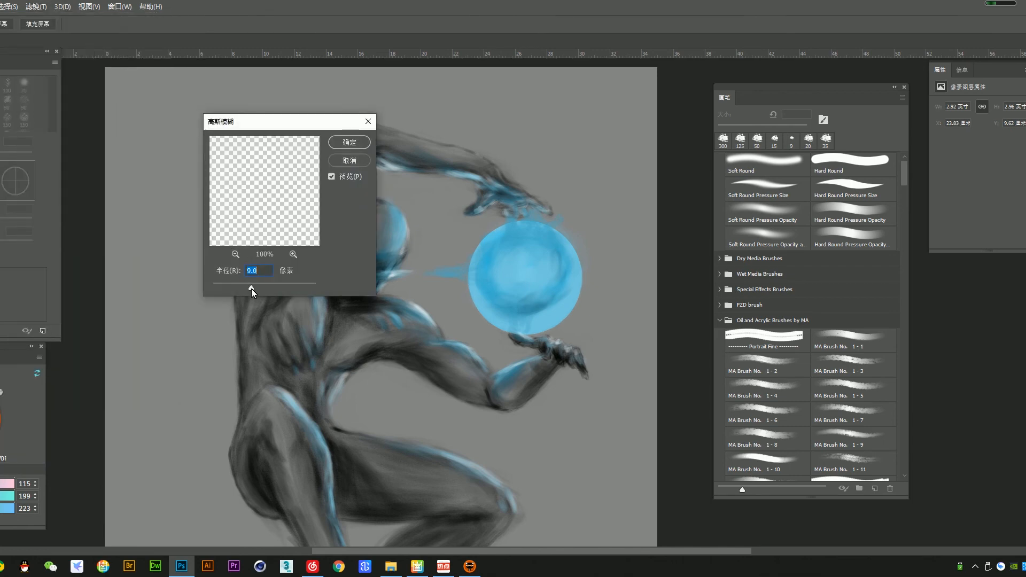
key("Return")
Scale the blurred blue circle down and reposition it to fit the painted ball.
key("ctrl+minus")
key("ctrl+t")
left_click_drag(567, 319, 559, 302)
mouse_move(498, 244)
left_mouse_down()
mouse_move(511, 245)
mouse_move(506, 237)
left_mouse_up()
key("Return")
key("ctrl+space")
left_click(486, 238, "ctrl")
key("ctrl+t")
left_click_drag(590, 216, 581, 225)
left_click_drag(568, 240, 610, 266)
key("Return")
key("ctrl+z")
Move the ball's soft glow slightly downward without scaling, to about Y 9.95 cm.
key("ctrl+t")
left_click_drag(591, 262, 591, 274)
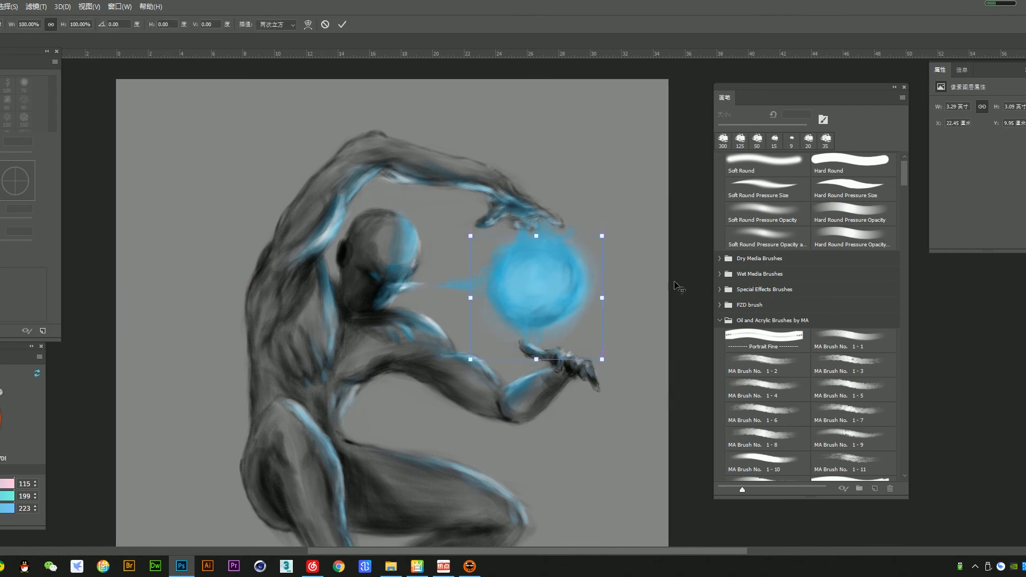
key("Return")
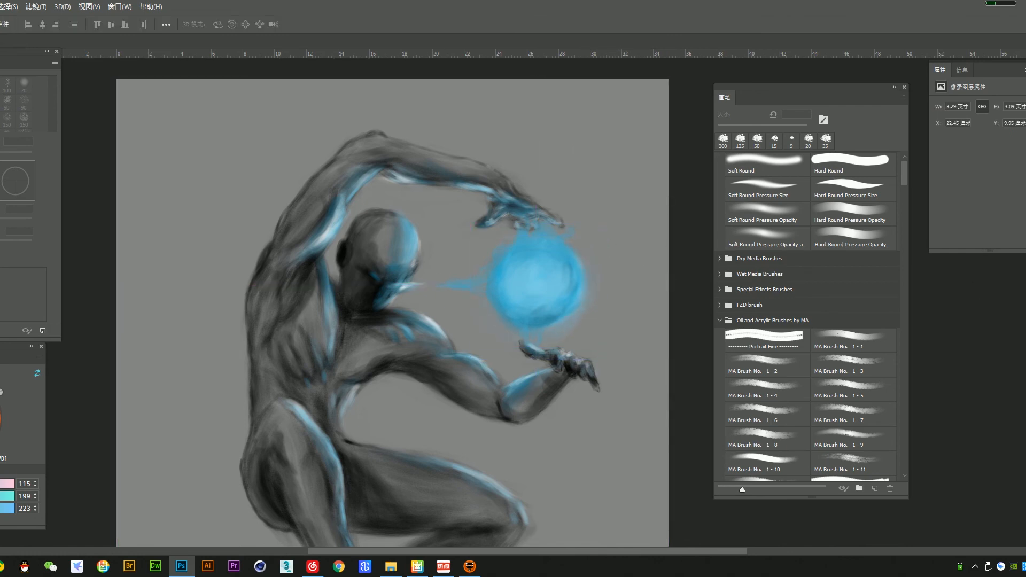
Sample pale blue (R179 G220 B232) from the rim light and paint a highlight in the ball's upper part at 60 px.
key("b")
key("[")
key("[")
key("[")
key("[")
key("[")
key("[")
key("[")
key("[")
key("[")
key("[")
key("]")
left_click(403, 289, "alt")
mouse_move(534, 279)
left_mouse_down()
mouse_move(508, 277)
mouse_move(537, 259)
left_mouse_up()
Broaden the ball's pale highlight at 100 px, continuing with MA Brush No. 1 - 2 at 150 px and 40% opacity.
key("]")
key("]")
key("]")
key("]")
left_click(763, 365)
key("]")
key("]")
key("]")
key("]")
key("]")
key("]")
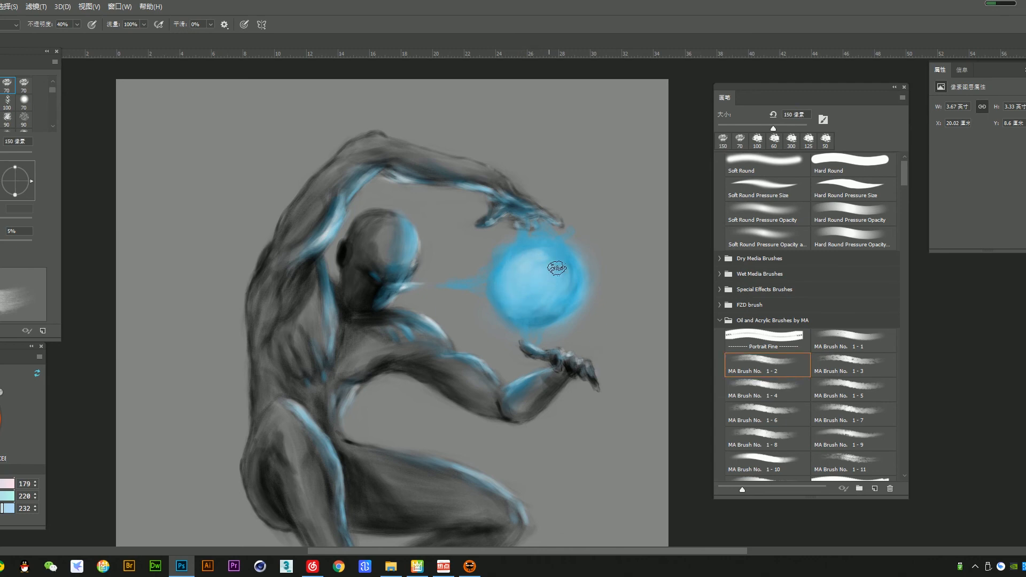
Shade the ball's lower half at 150 px and 40% opacity, using sampled light blue (R122 G201 B224) and a deeper blue.
left_click(572, 302, "alt")
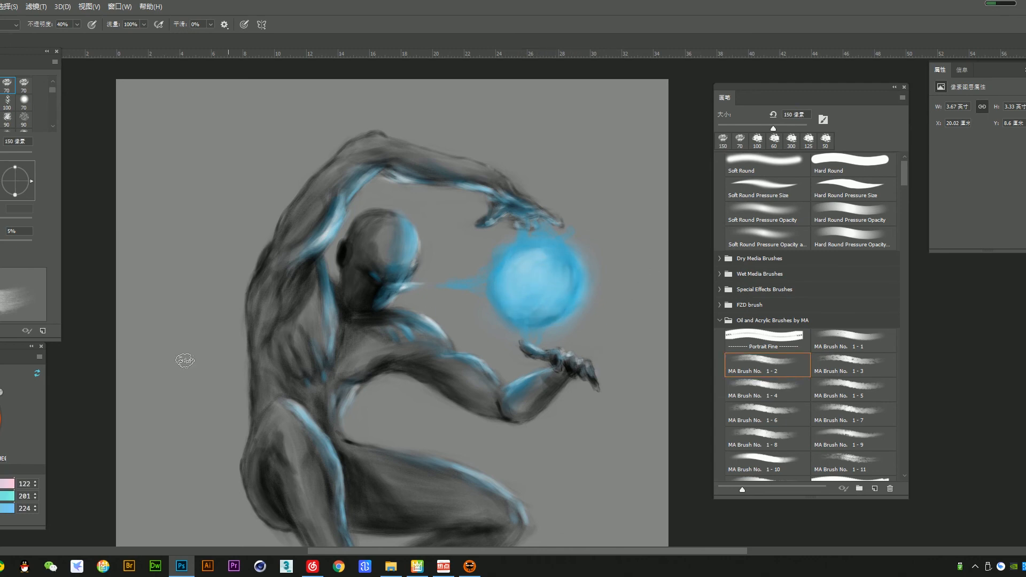
mouse_move(534, 286)
left_mouse_down()
mouse_move(560, 294)
mouse_move(529, 320)
mouse_move(523, 313)
mouse_move(557, 309)
mouse_move(518, 317)
mouse_move(562, 302)
mouse_move(540, 308)
left_mouse_up()
left_click(0, 419)
Draw blue strands from the ball to the upper hand and from the face toward the ball at 30 px.
key("bracketleft")
key("bracketleft")
key("bracketleft")
key("bracketleft")
key("bracketleft")
key("bracketleft")
key("bracketleft")
key("bracketleft")
key("bracketleft")
key("bracketleft")
key("bracketleft")
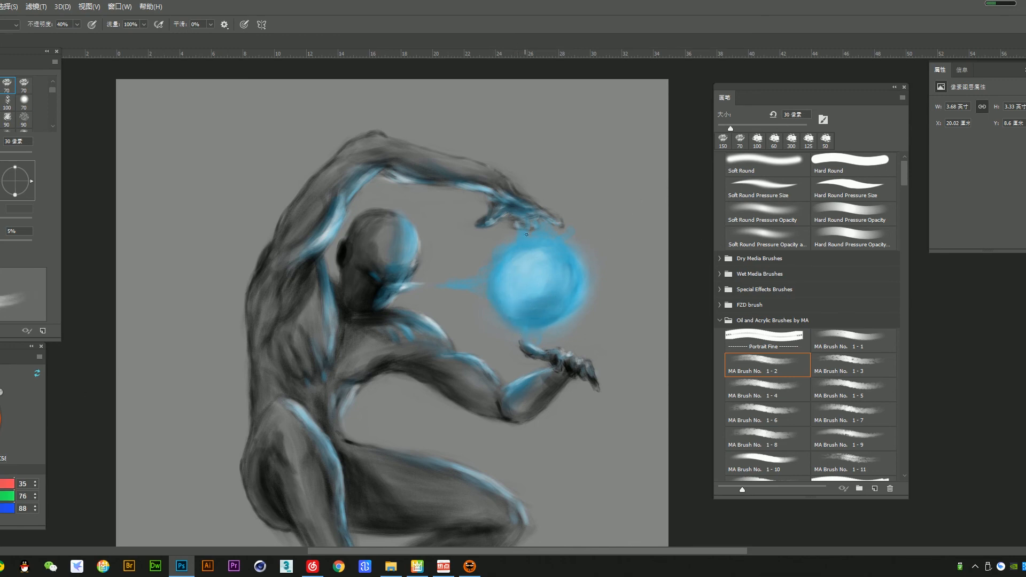
left_click(514, 258, "alt")
left_click_drag(525, 230, 523, 221)
left_click_drag(414, 284, 430, 289)
Add thin strands between the ball and the upper hand's outer fingertip at 20 px, undoing the last stroke.
left_click(481, 309, "alt")
left_click_drag(566, 220, 558, 240)
key("ctrl+z")
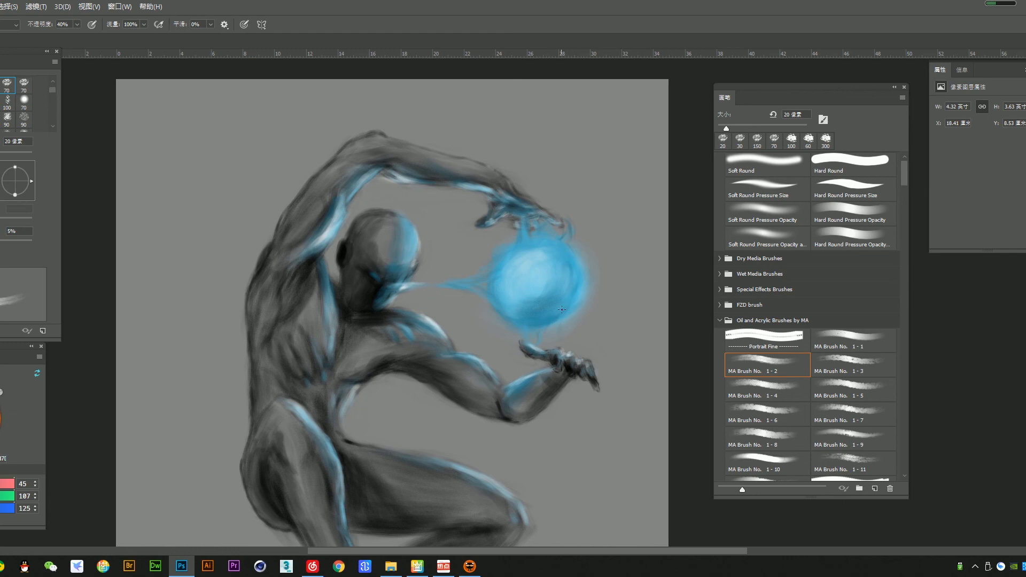
Draw thin strands from the ball down to the lower hand at 20 px and touch up the hand at 35 px.
left_click_drag(575, 300, 573, 342)
left_click(568, 354, "alt")
key("bracketright")
key("bracketright")
key("bracketright")
left_click_drag(567, 343, 569, 356)
Add finer strands between the face, upper hand and ball at 15 px, using sampled blues (R149 G210 B227 and R61 G134 B156).
key("bracketleft")
key("bracketleft")
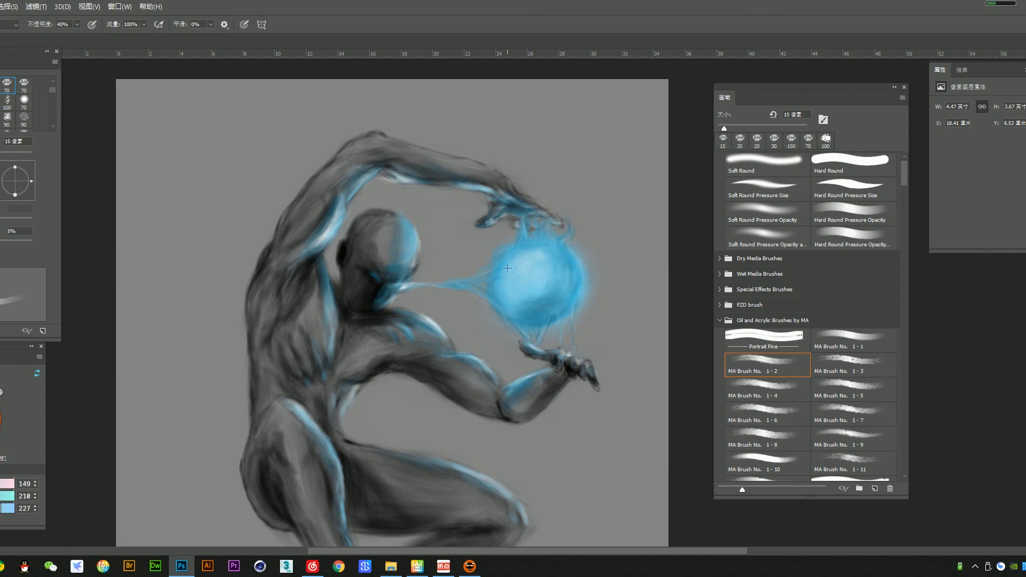
left_click(541, 334, "alt")
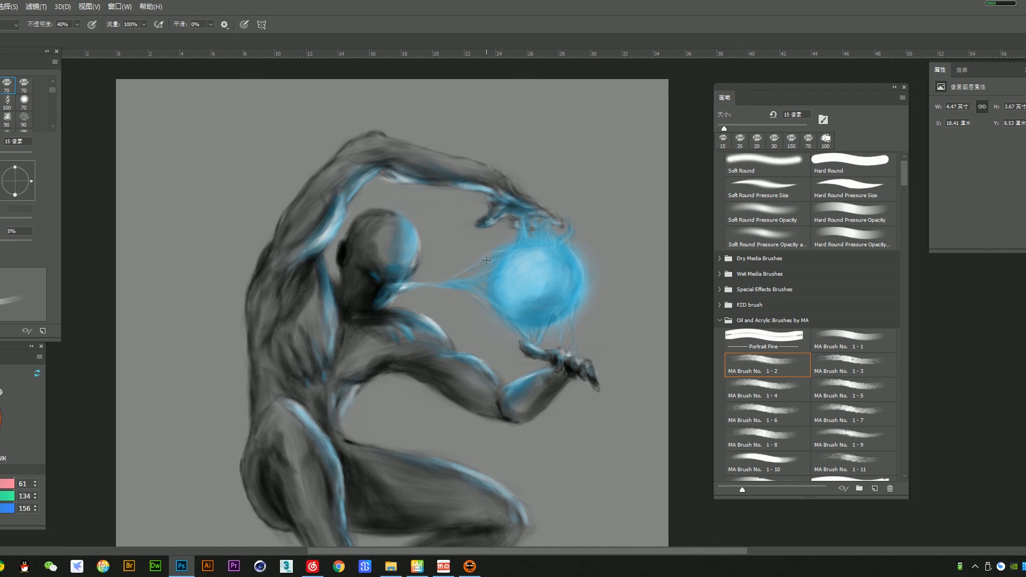